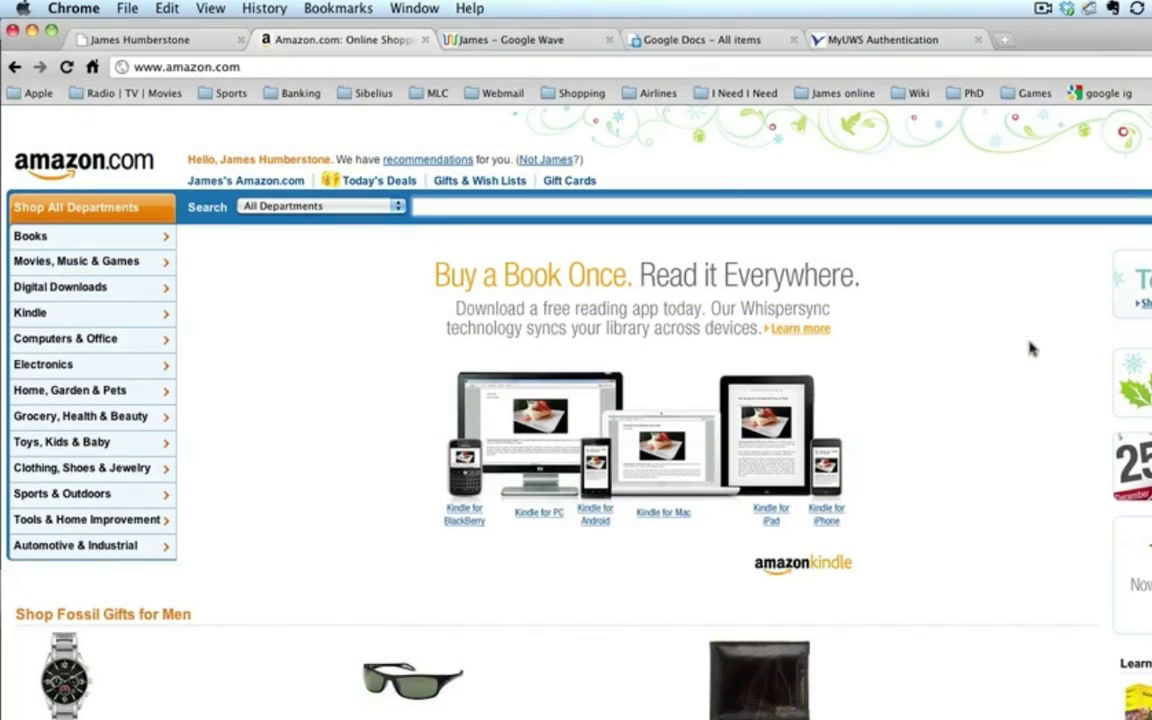
- Search Amazon for 'learn sibelius' and open the Learn Sibelius 6 in 1 Hour Kindle page
{"action": "type", "text": "rn sibelius"}
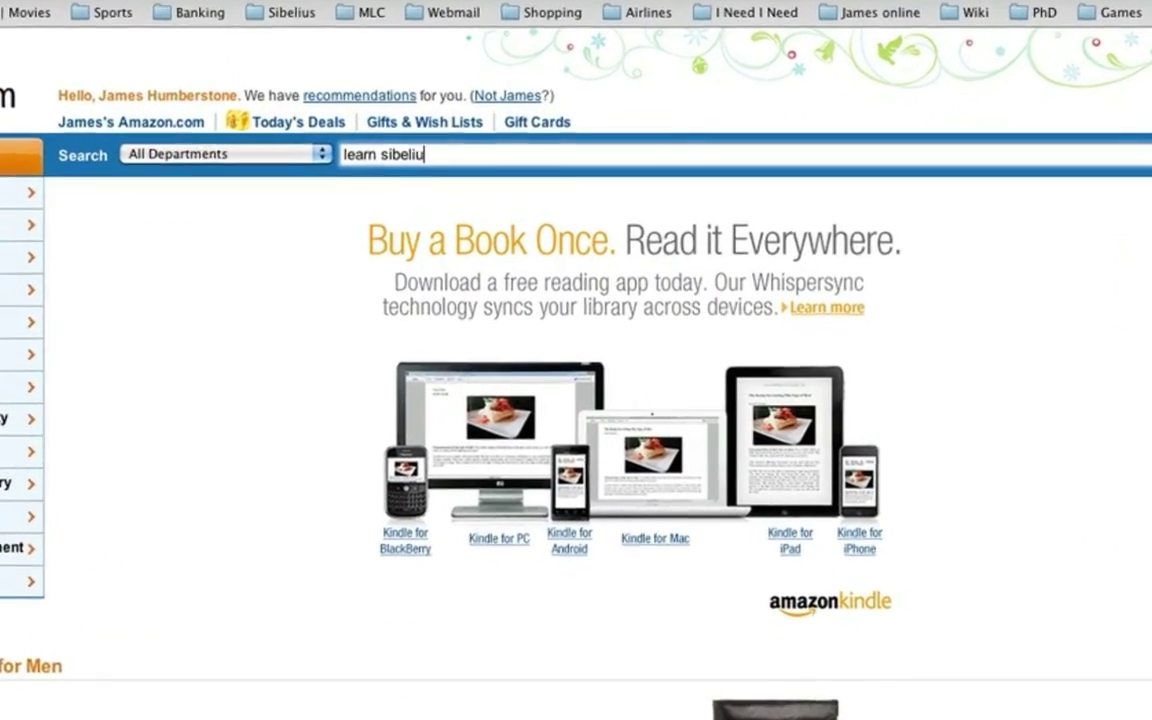
{"action": "key", "text": "Return"}
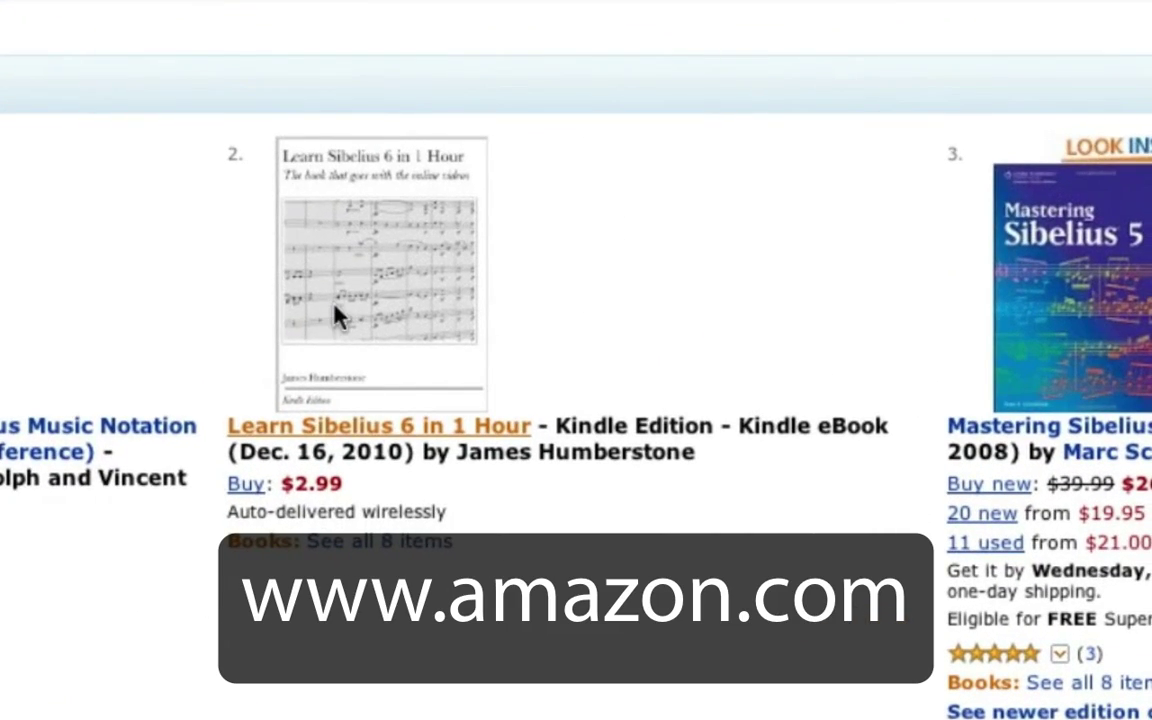
{"action": "left_click", "coordinate": [337, 316]}
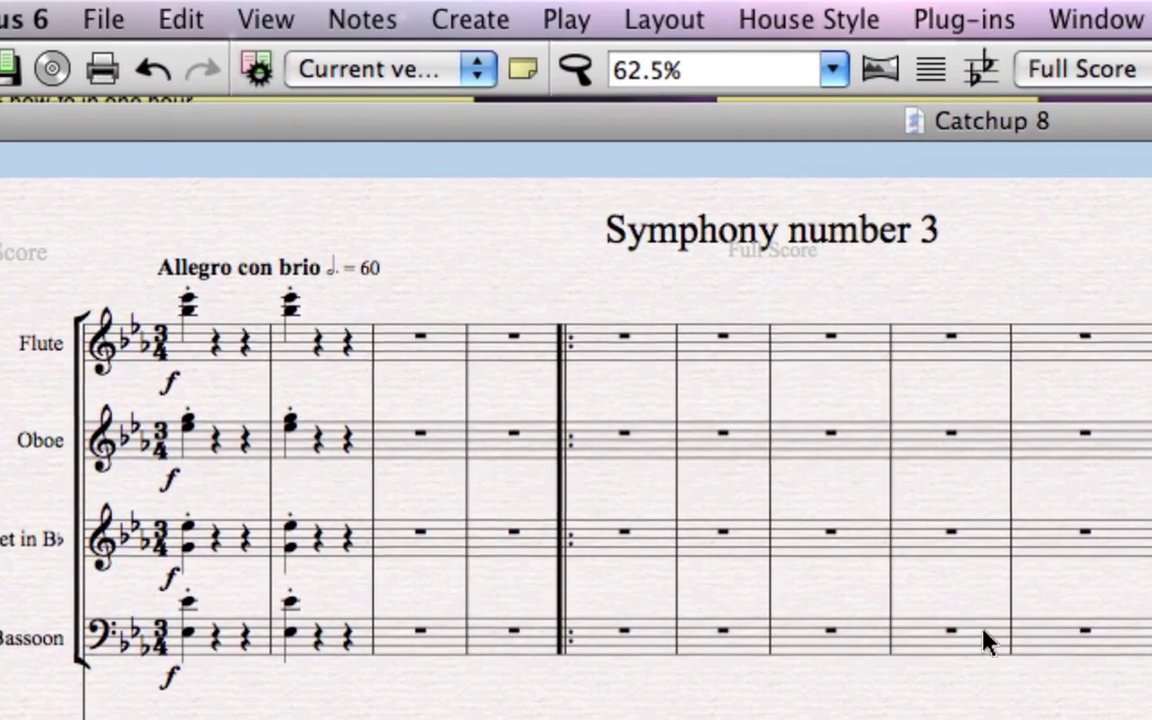
- Select bar 1 across the woodwind staves, from Flute down to Bassoon
{"action": "left_click_drag", "start_coordinate": [750, 300], "coordinate": [1003, 455]}
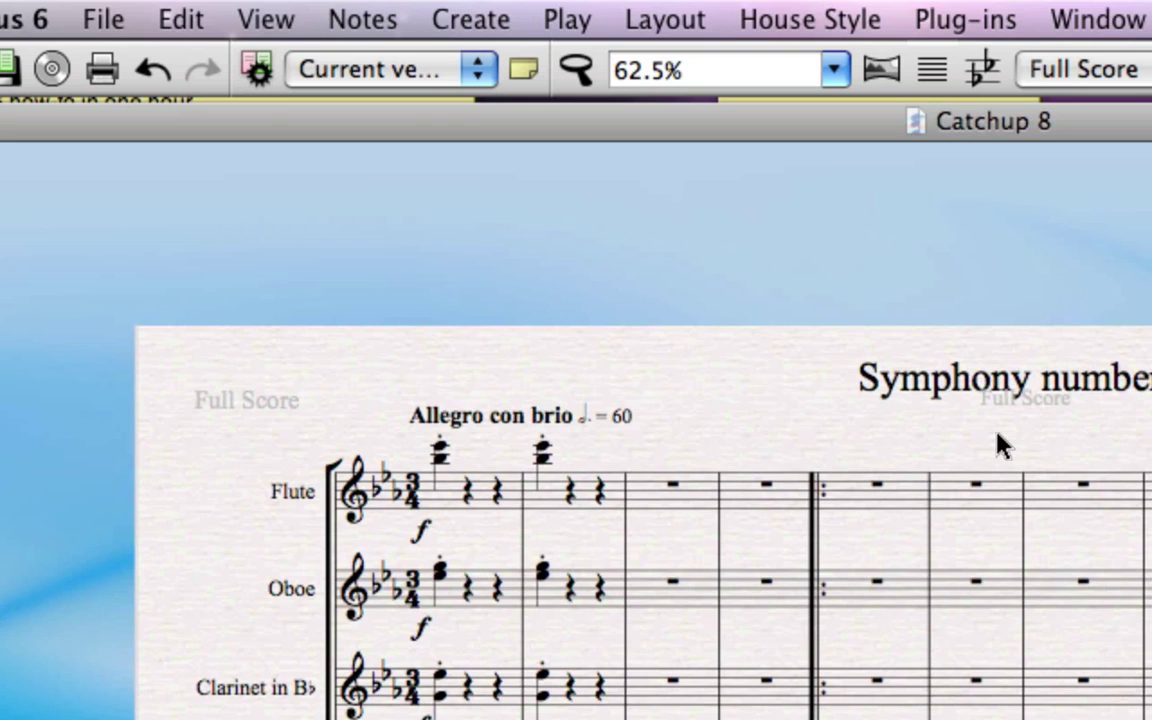
{"action": "scroll", "coordinate": [998, 444], "scroll_direction": "up", "scroll_amount": 2}
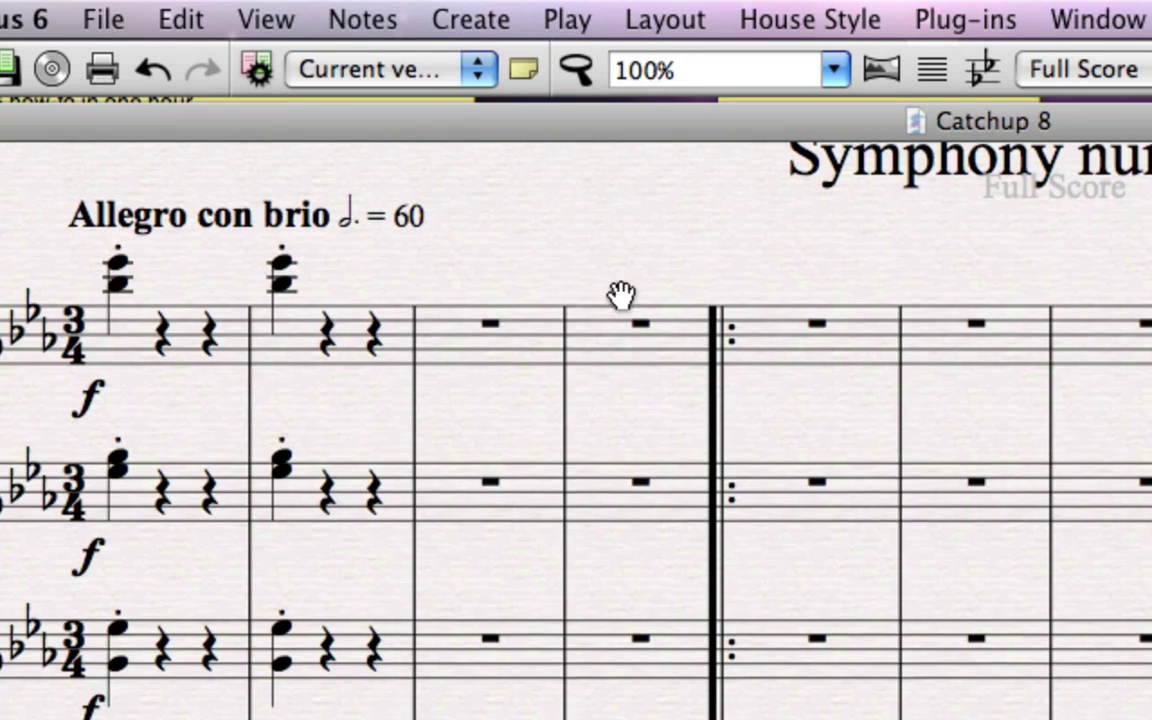
{"action": "left_click_drag", "start_coordinate": [622, 296], "coordinate": [717, 461]}
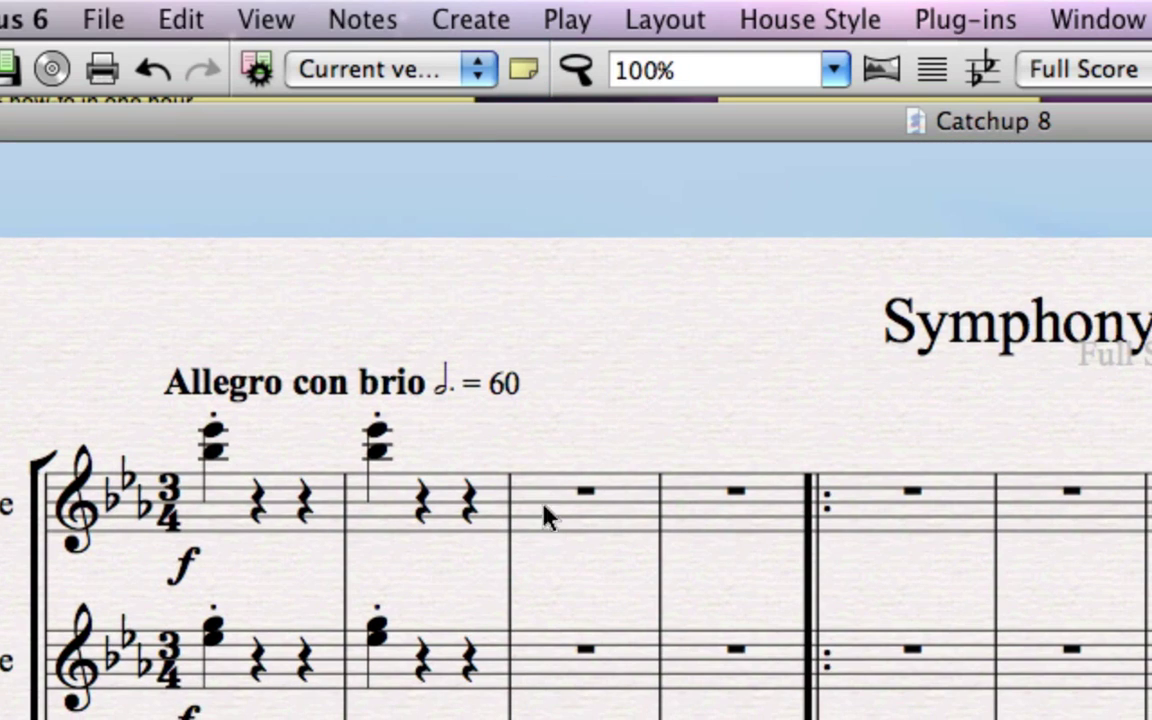
{"action": "left_click", "coordinate": [301, 528]}
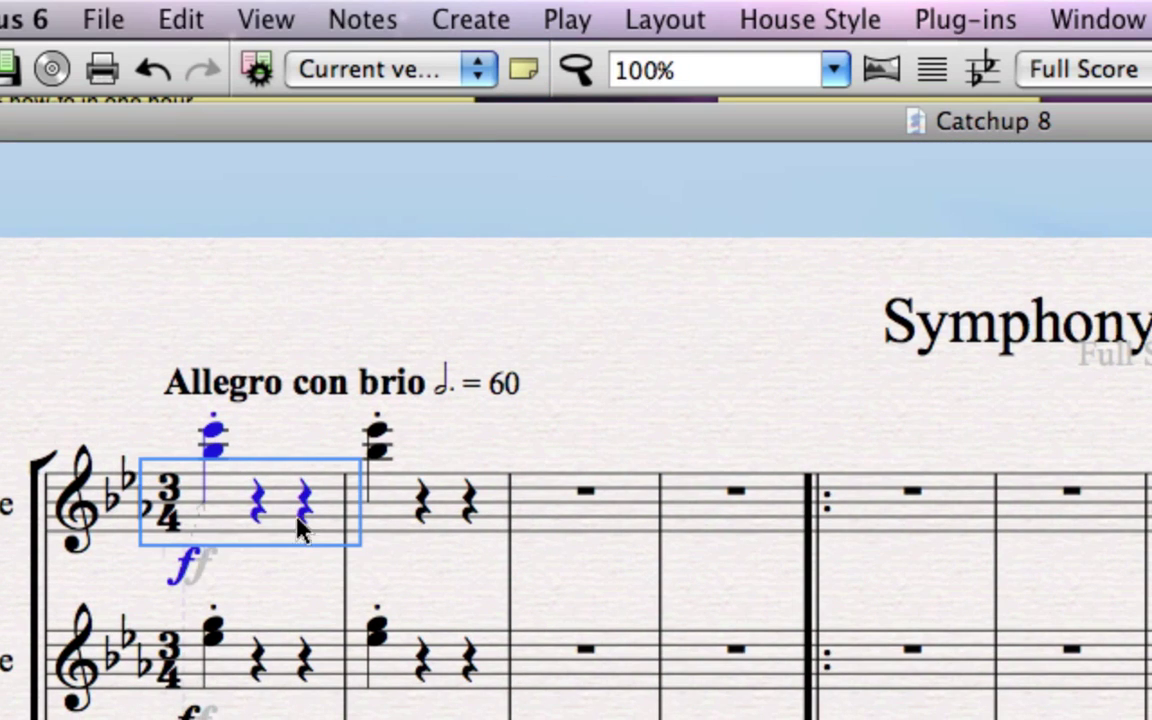
{"action": "left_click", "coordinate": [290, 660], "text": "shift"}
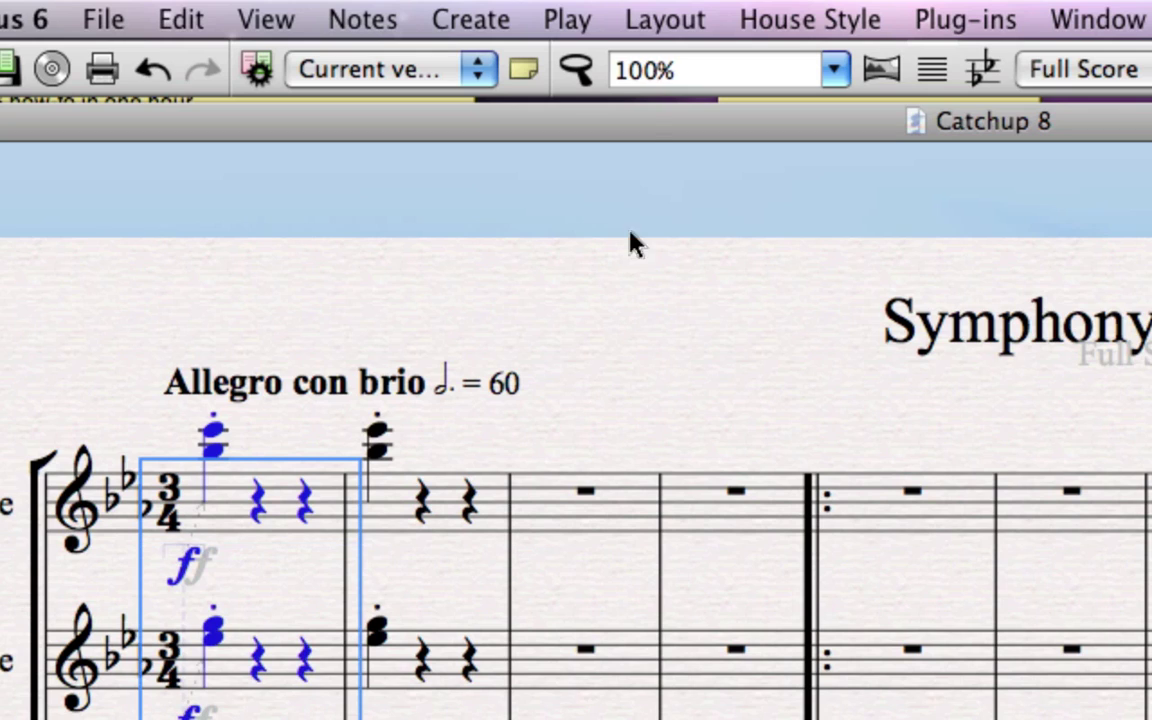
- Attach the comment 'What is this chord?' and move it right, clear of the tempo marking
{"action": "left_click", "coordinate": [525, 78]}
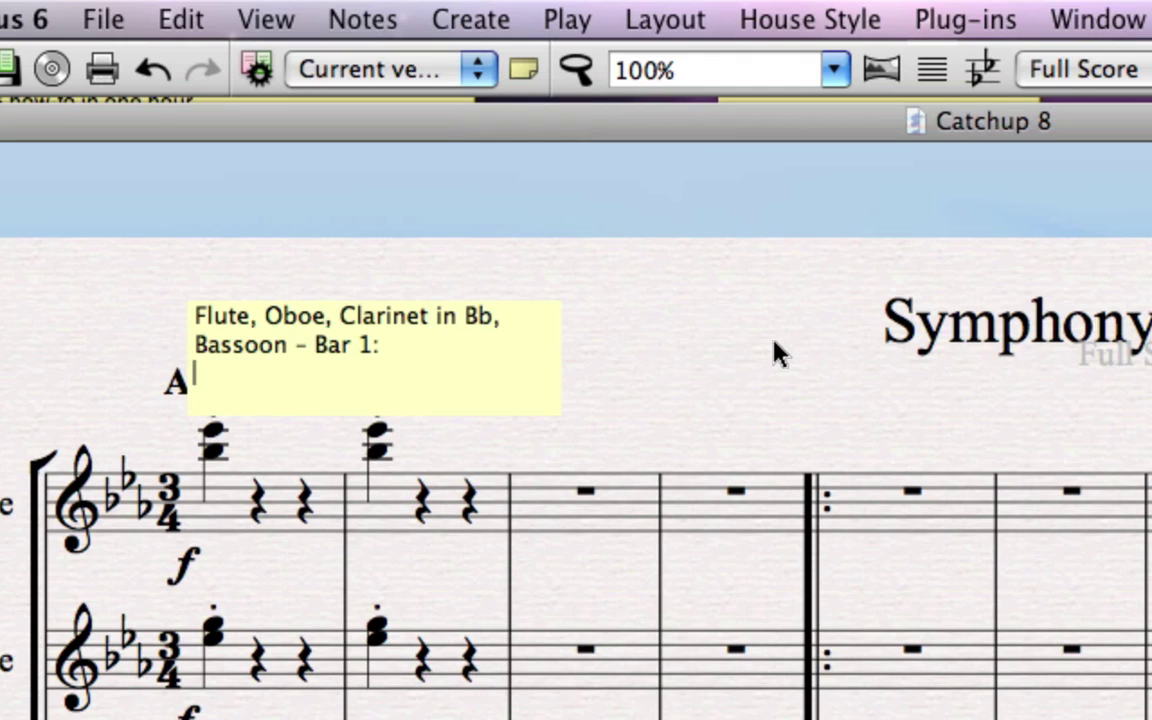
{"action": "type", "text": "What"}
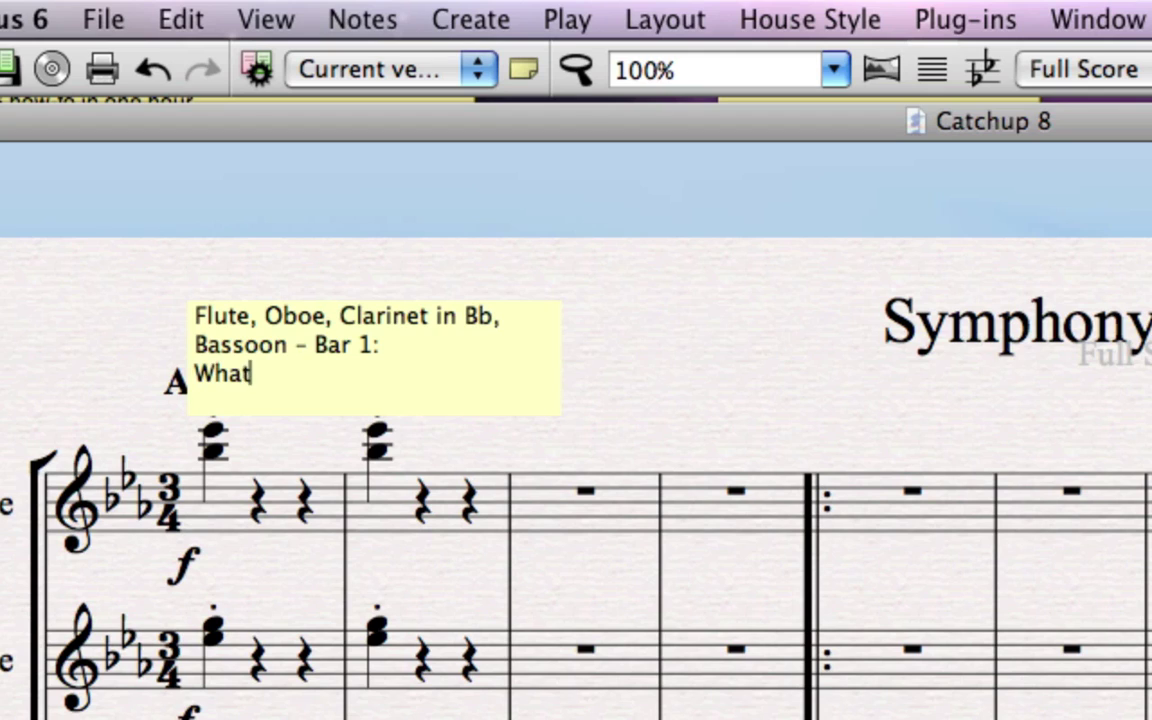
{"action": "type", "text": " is this chord"}
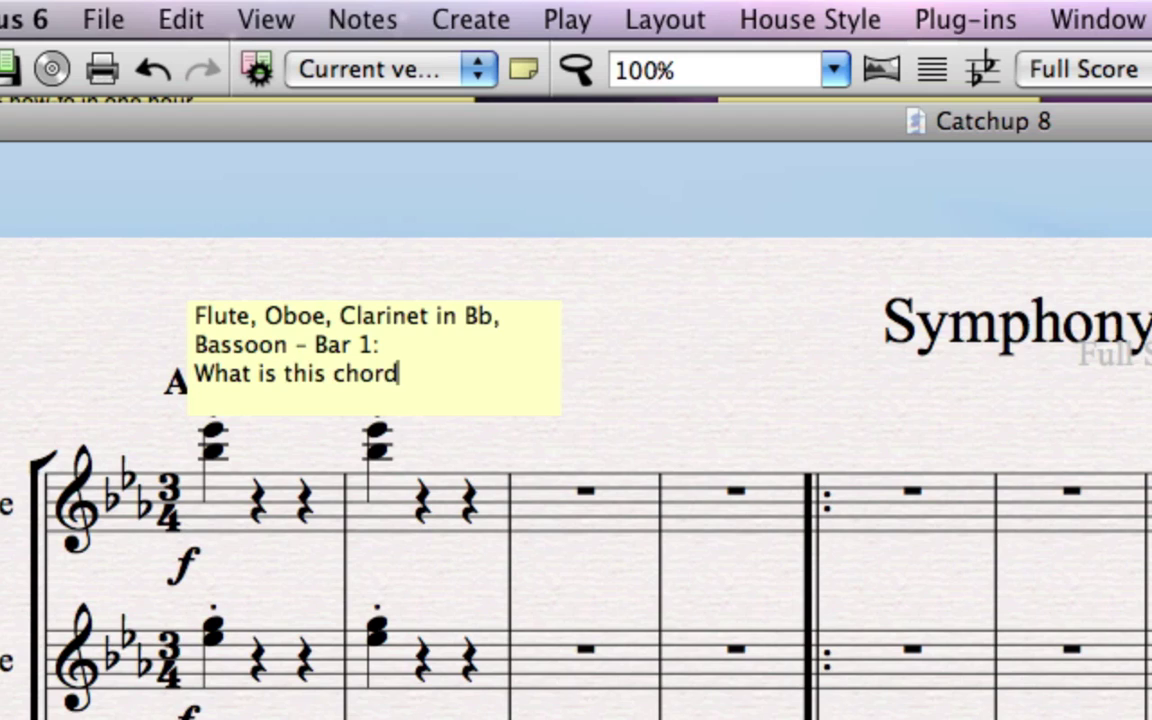
{"action": "type", "text": "?"}
{"action": "left_click", "coordinate": [741, 372]}
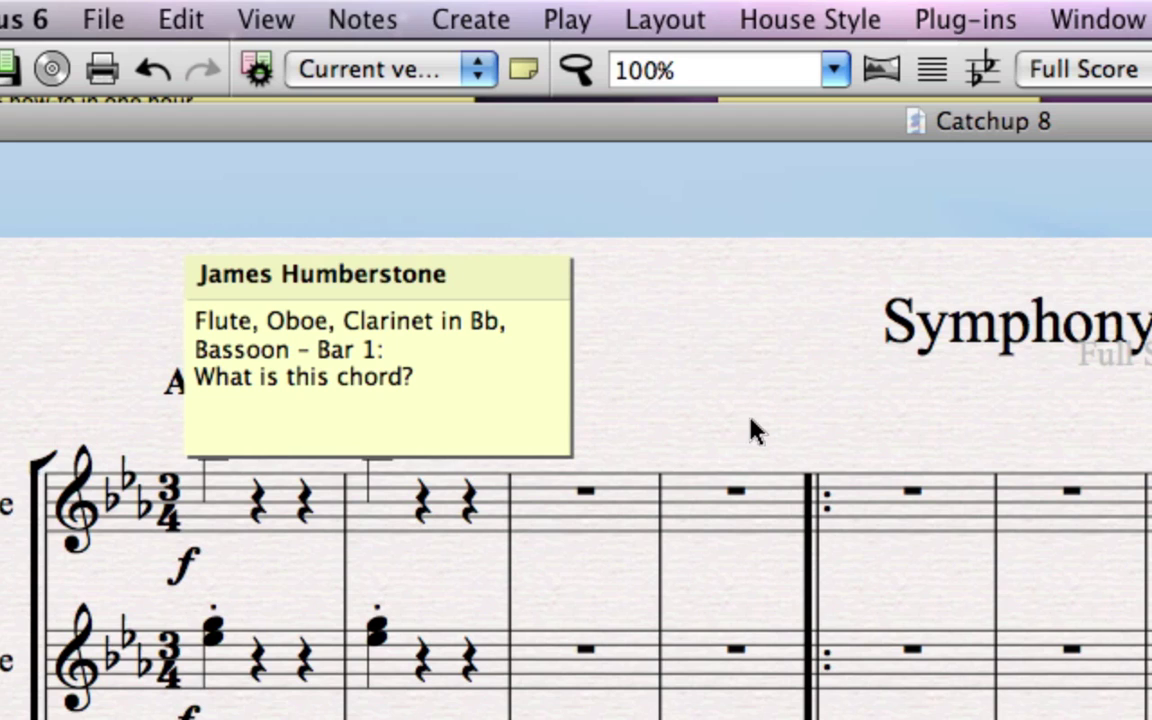
{"action": "left_click_drag", "start_coordinate": [478, 280], "coordinate": [814, 287]}
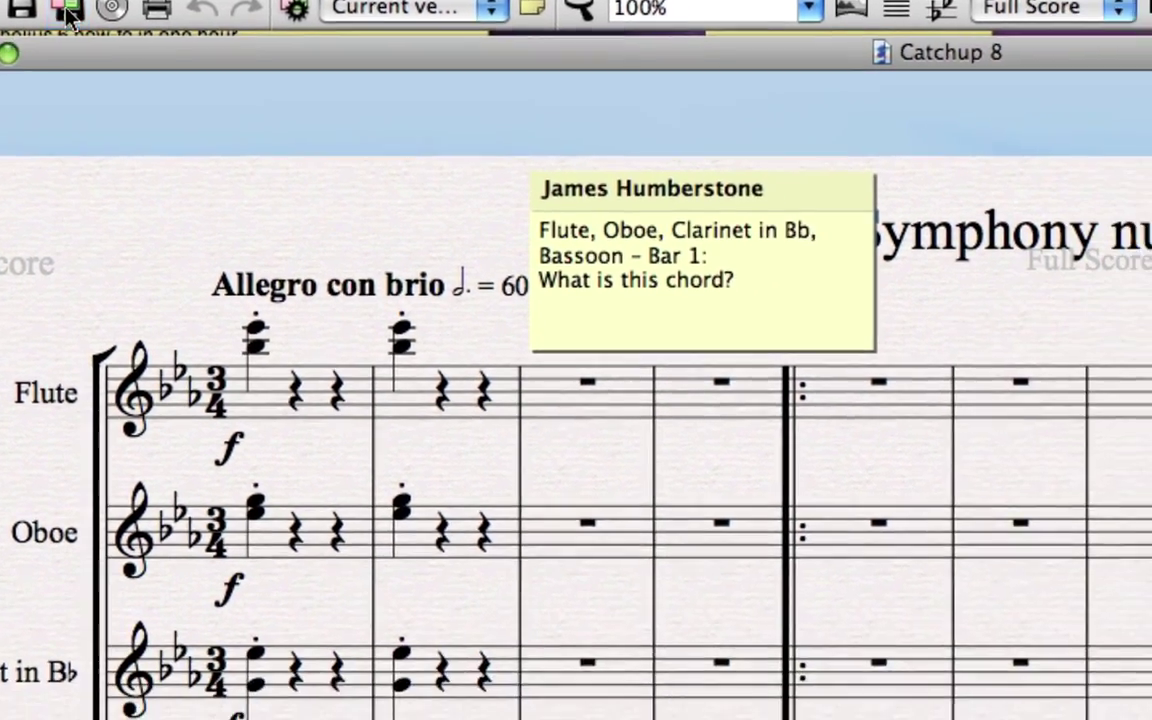
- Save a new score version, Version 4, commented 'Today I added a comment.'
{"action": "left_click", "coordinate": [170, 72]}
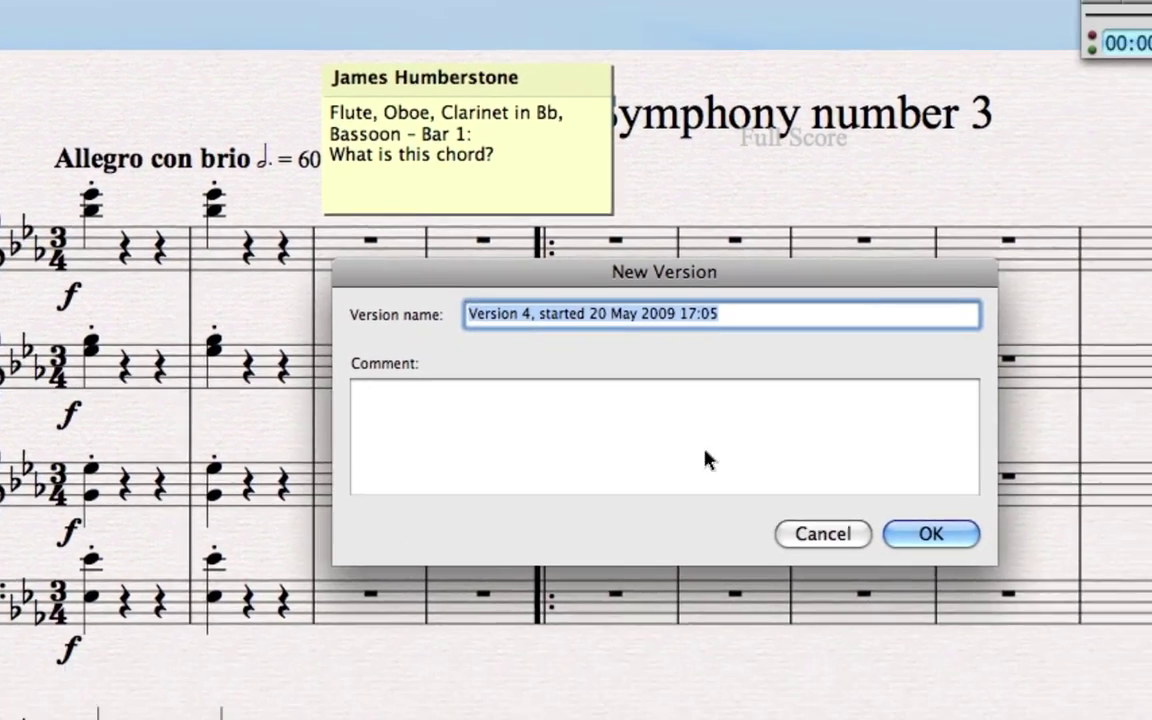
{"action": "left_click", "coordinate": [703, 458]}
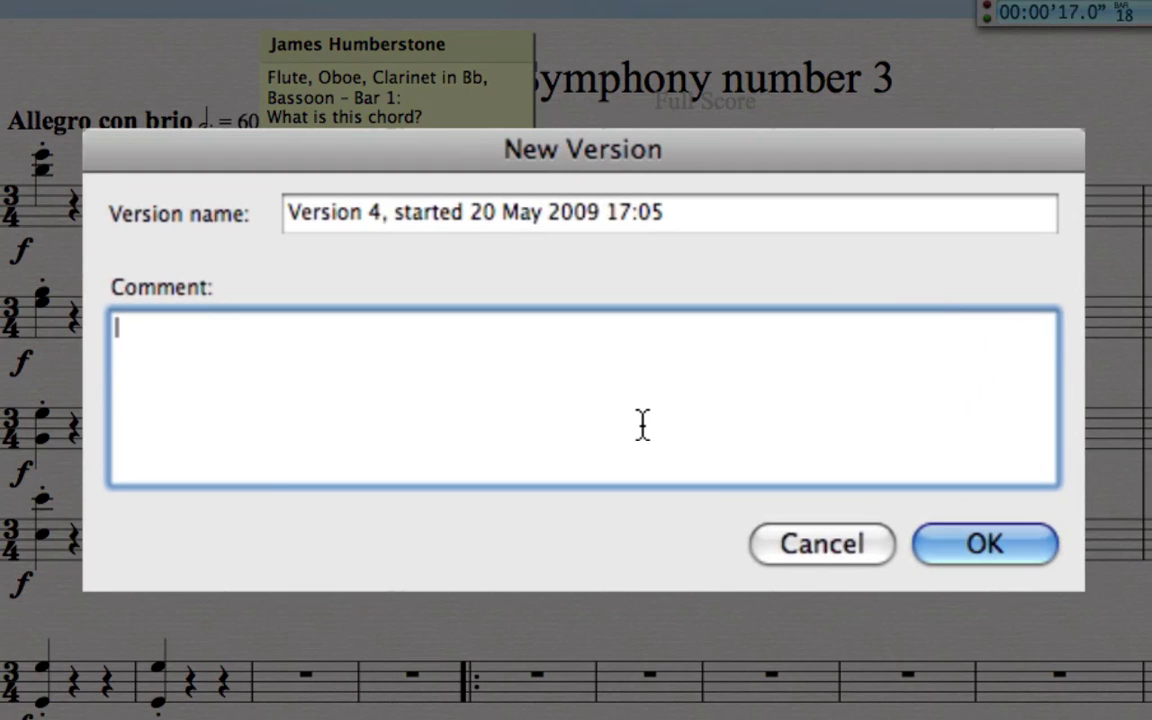
{"action": "type", "text": "Tdday I added "}
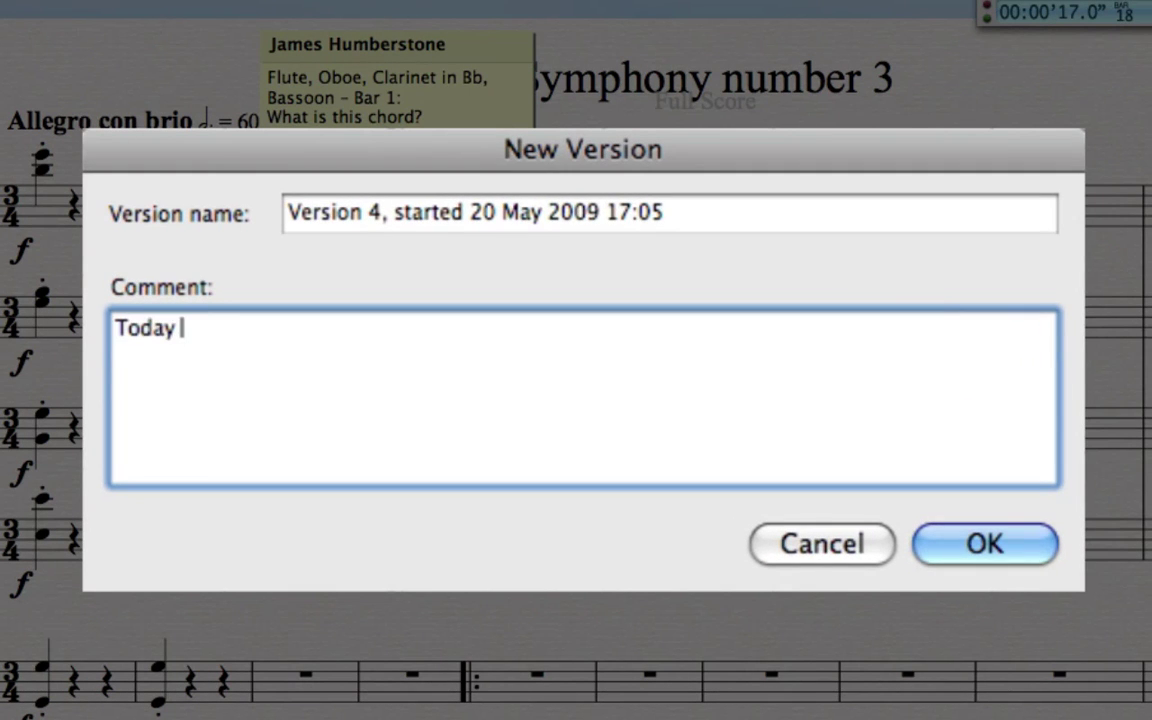
{"action": "type", "text": "a comment/"}
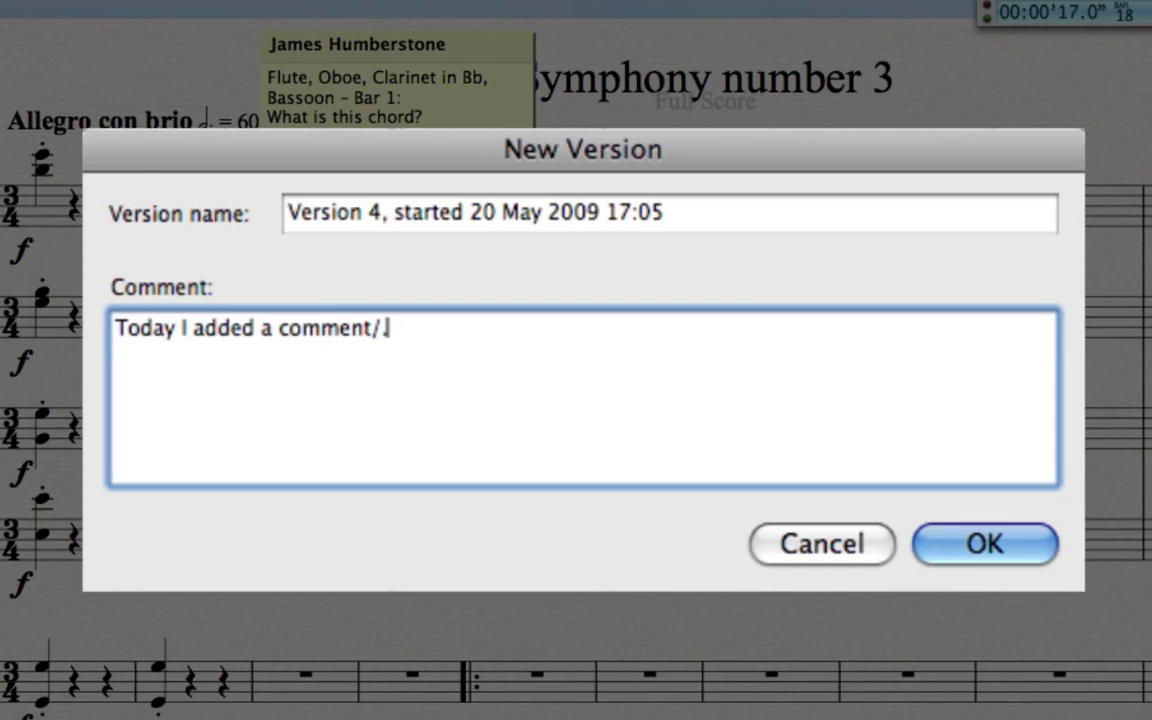
{"action": "key", "text": "BackSpace"}
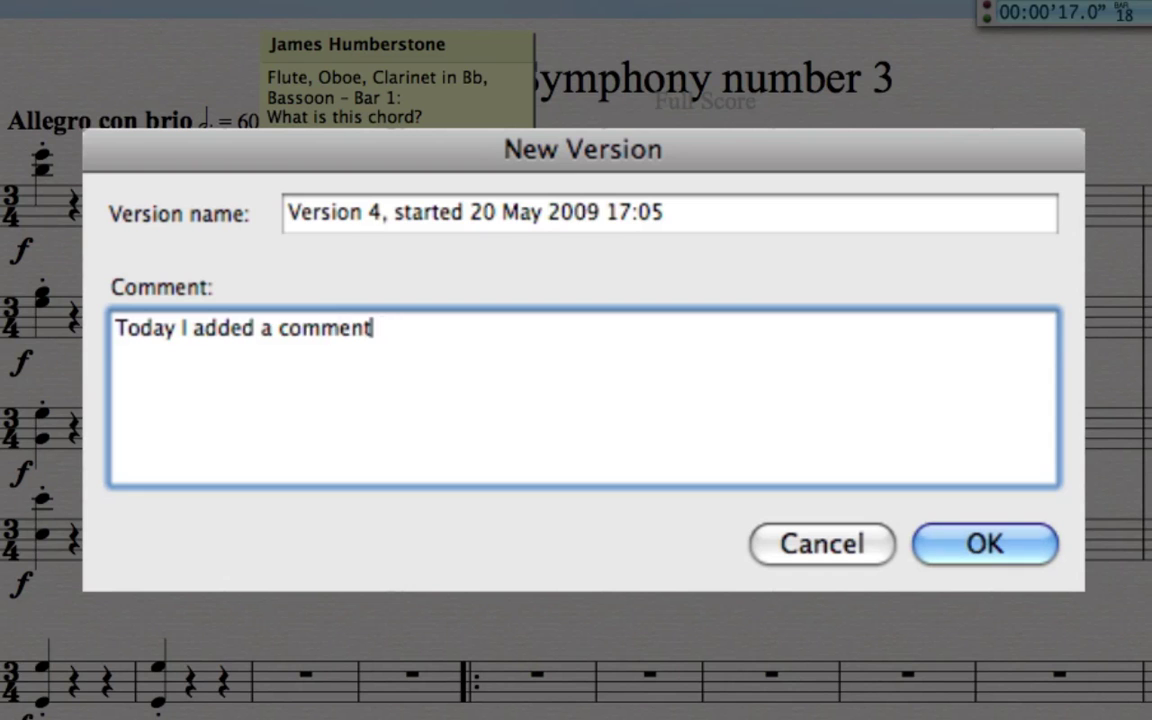
{"action": "type", "text": "."}
{"action": "left_click", "coordinate": [1016, 548]}
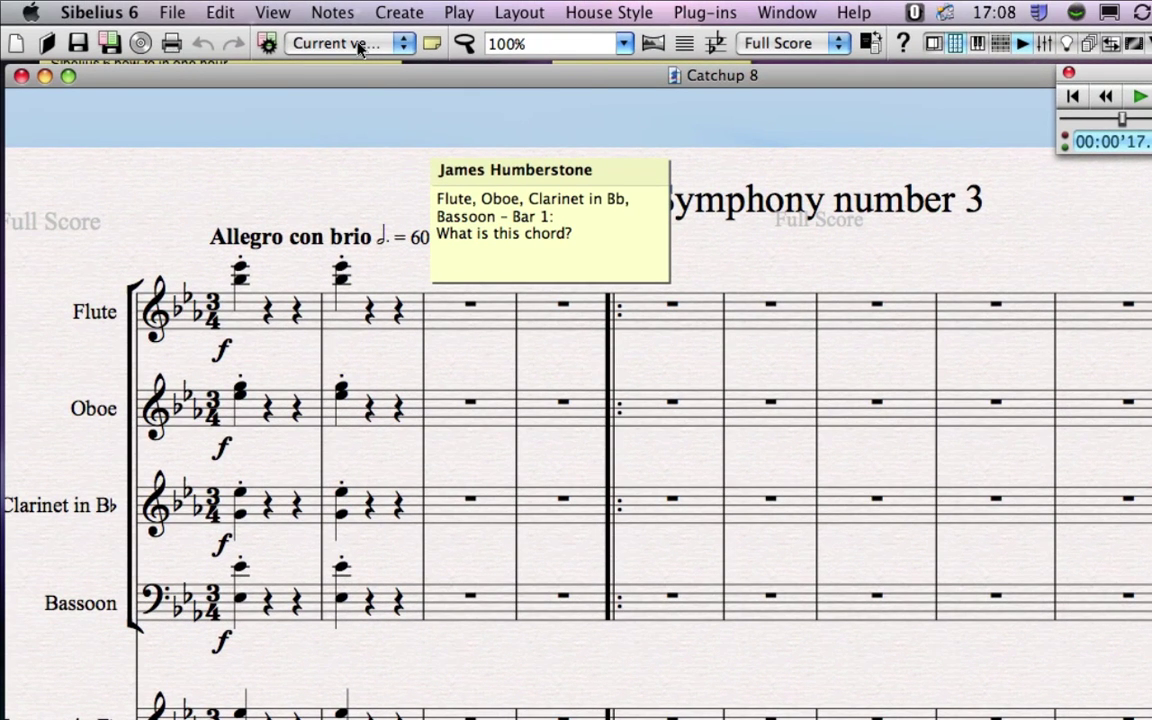
- View Version 1 of the score and select the Flute notes in bars 1–2
{"action": "left_click", "coordinate": [358, 45]}
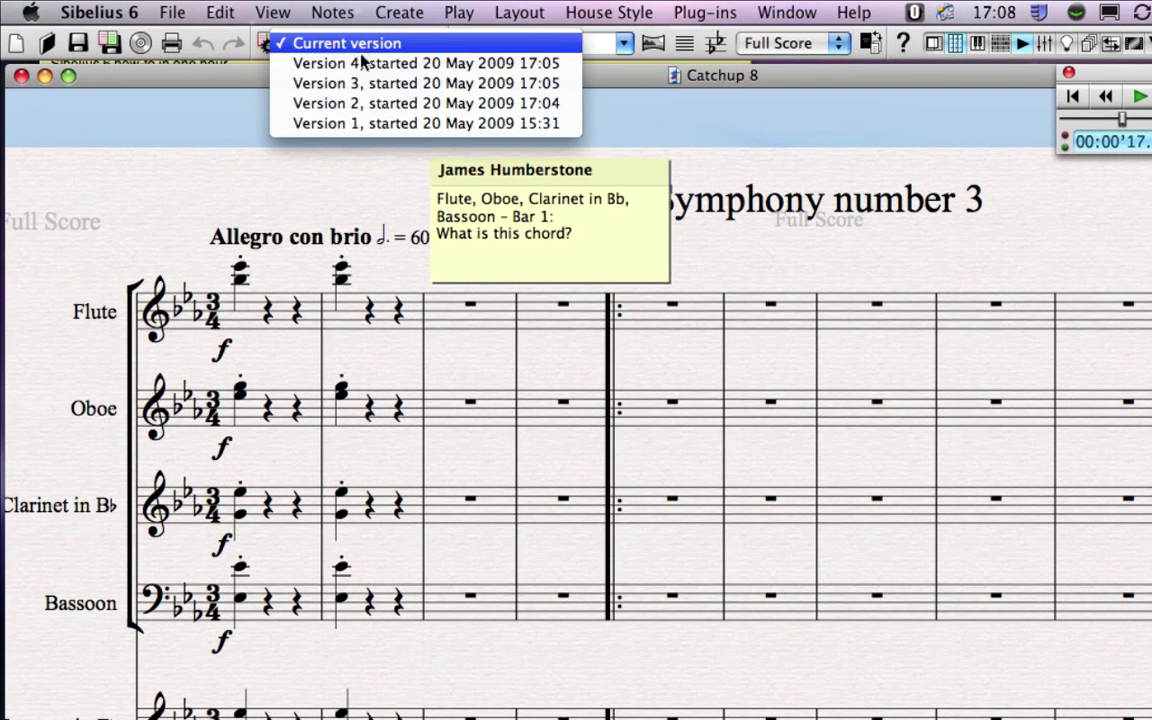
{"action": "left_click", "coordinate": [411, 123]}
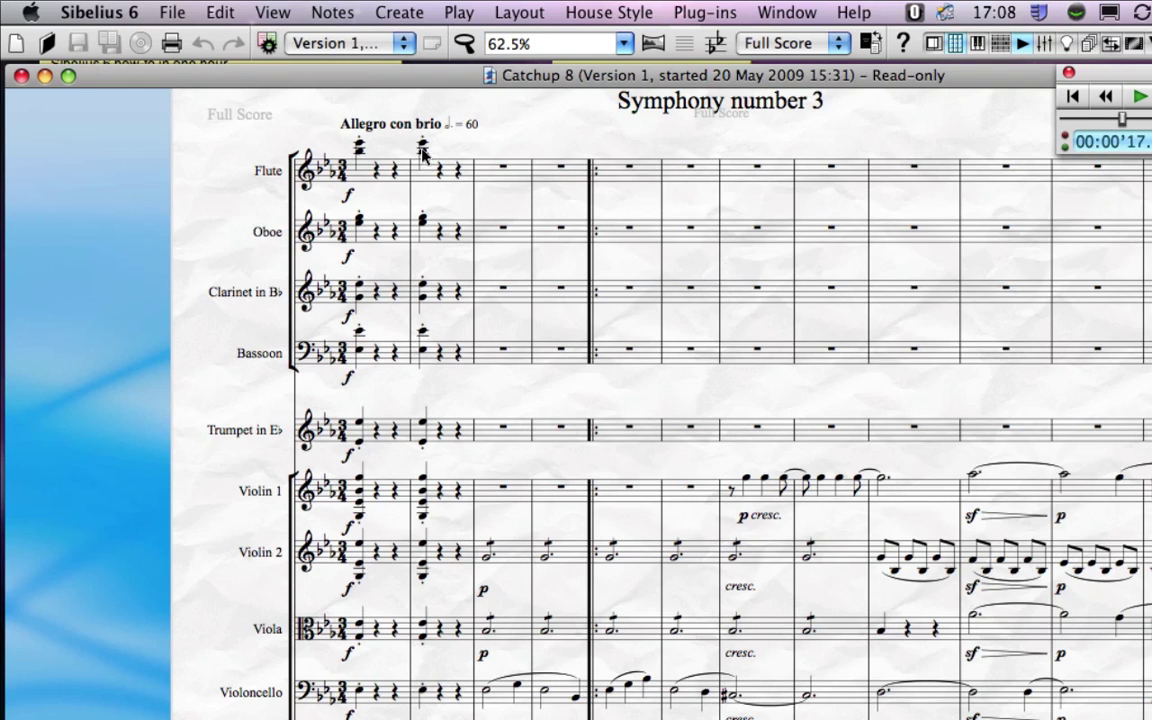
{"action": "left_click", "coordinate": [422, 150]}
{"action": "scroll", "coordinate": [429, 193], "scroll_direction": "up", "scroll_amount": 2}
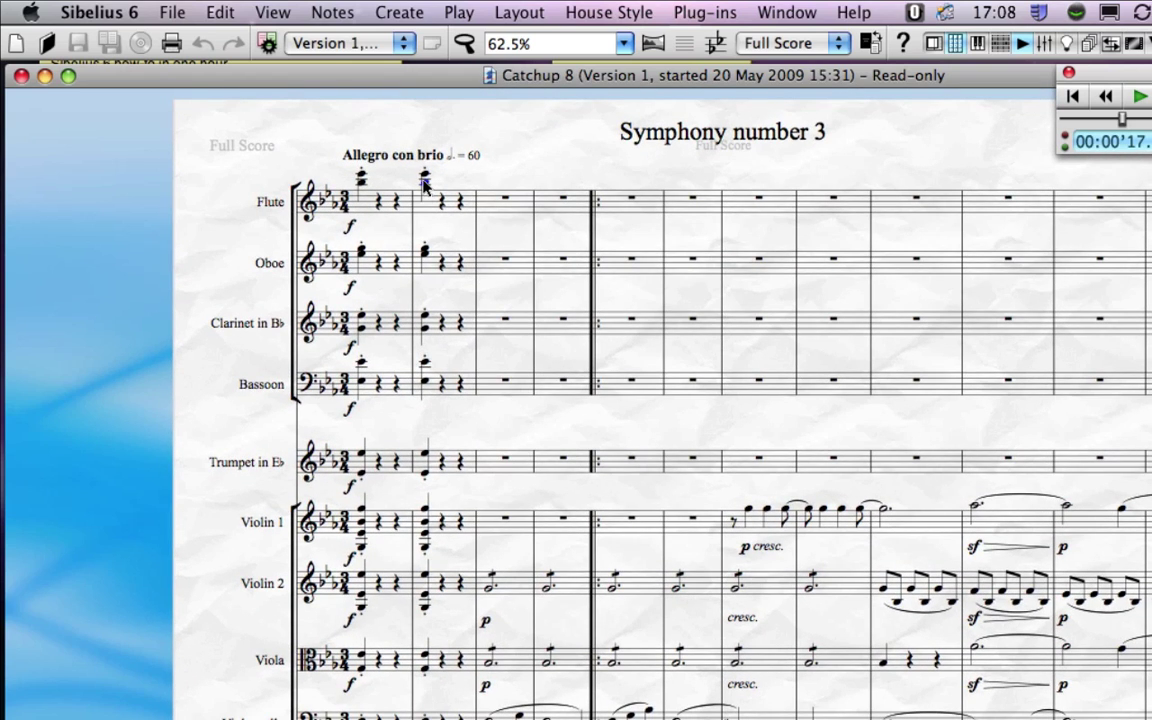
{"action": "left_click", "coordinate": [366, 190]}
{"action": "left_click", "coordinate": [438, 205], "text": "shift"}
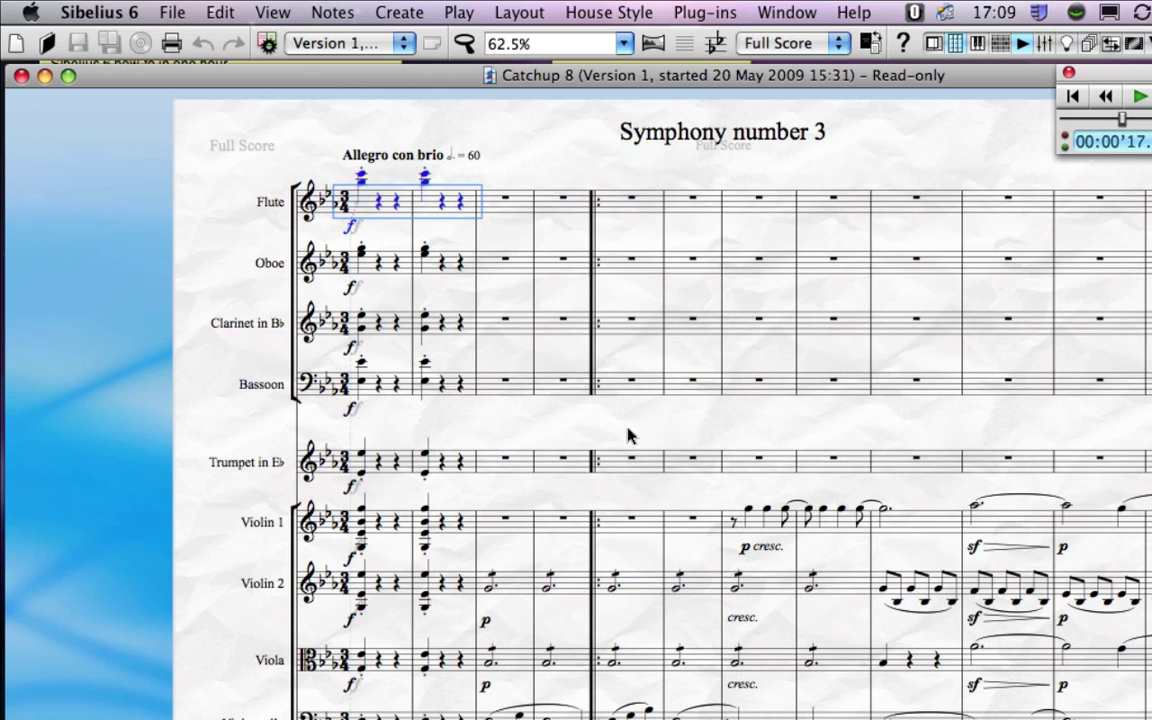
- Switch to Version 2 and select the two Clarinet bars after the repeat
{"action": "left_click", "coordinate": [357, 40]}
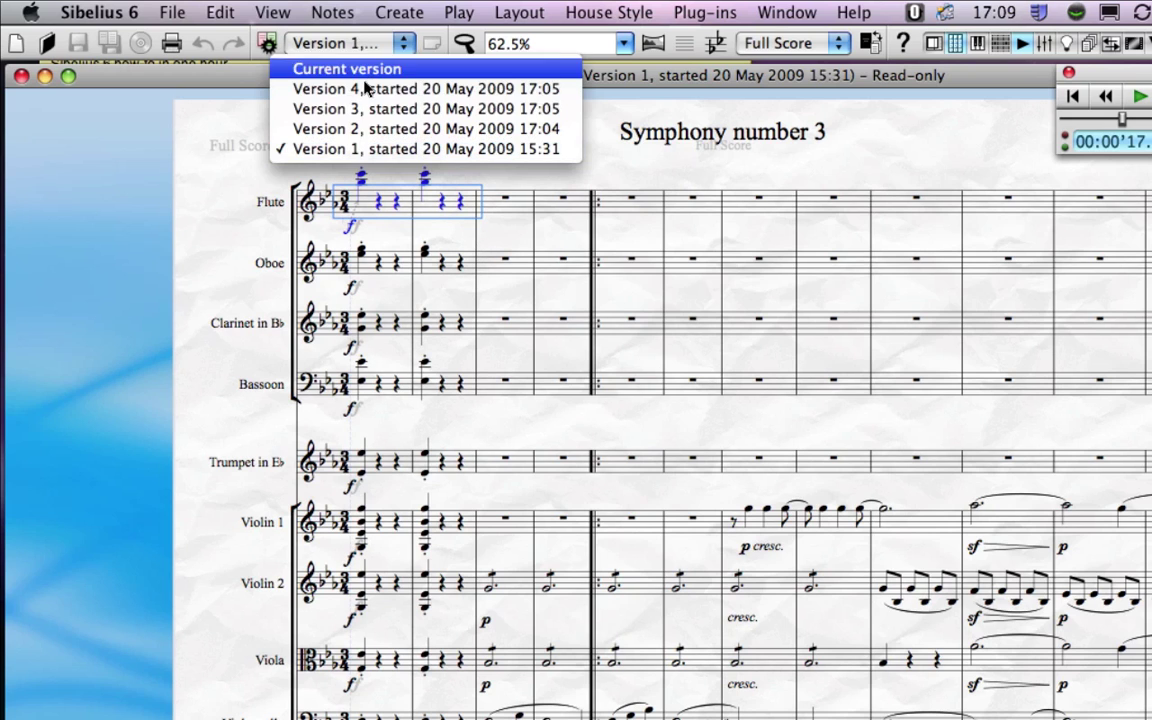
{"action": "left_click", "coordinate": [367, 133]}
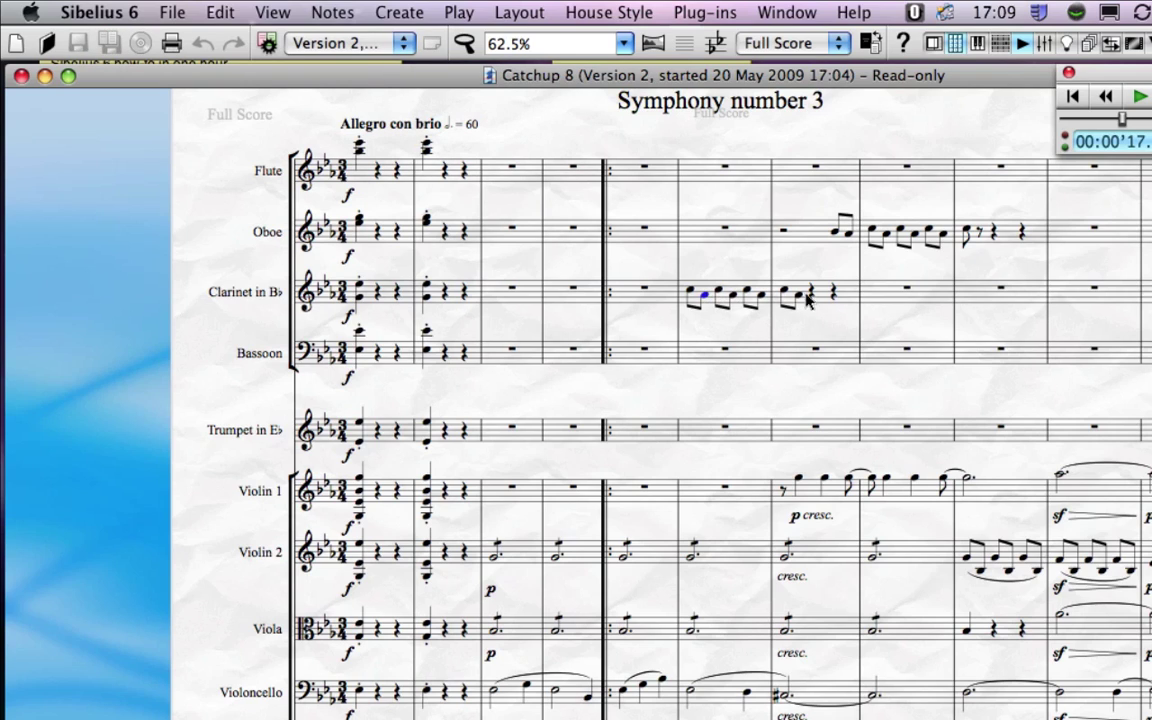
{"action": "left_click", "coordinate": [701, 291]}
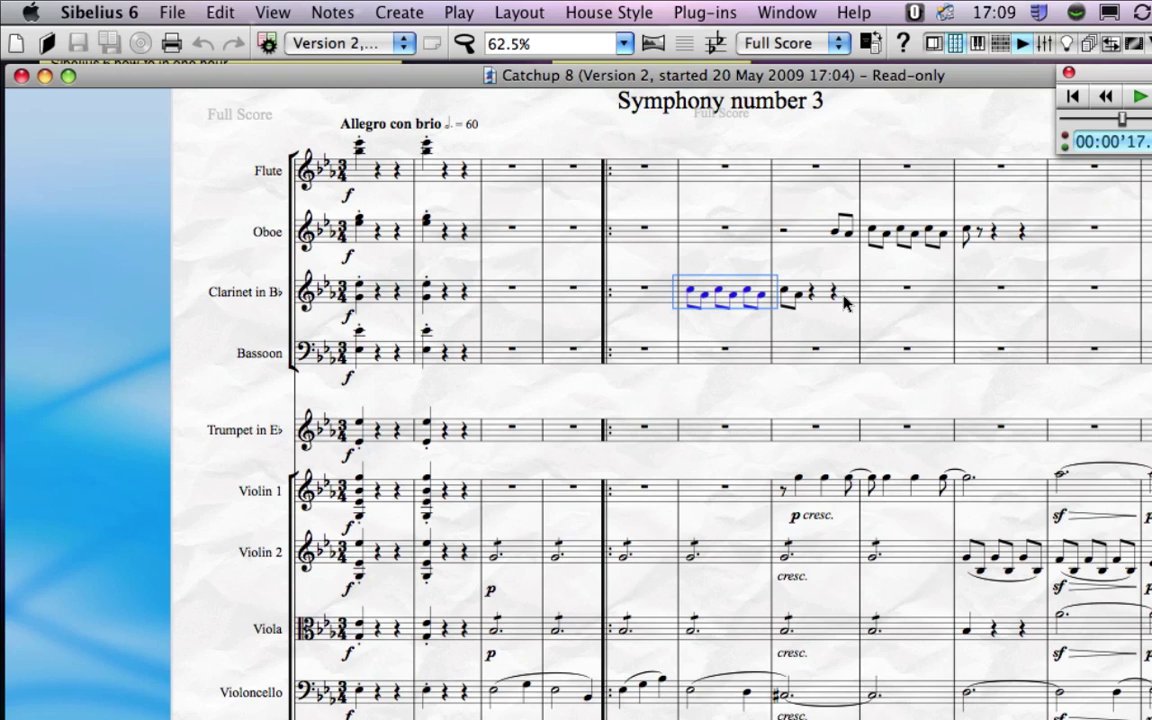
{"action": "left_click", "coordinate": [845, 300], "text": "shift"}
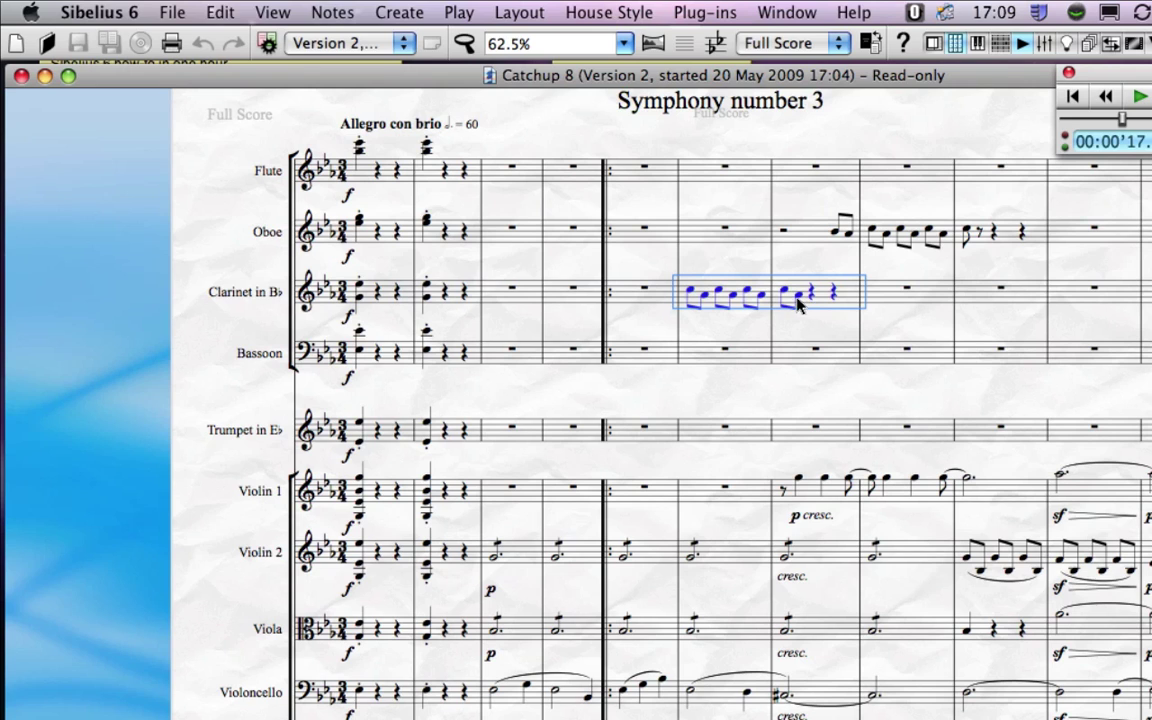
- Return to the current version, paste the Clarinet notes into the empty bar, then undo the paste
{"action": "left_click", "coordinate": [299, 44]}
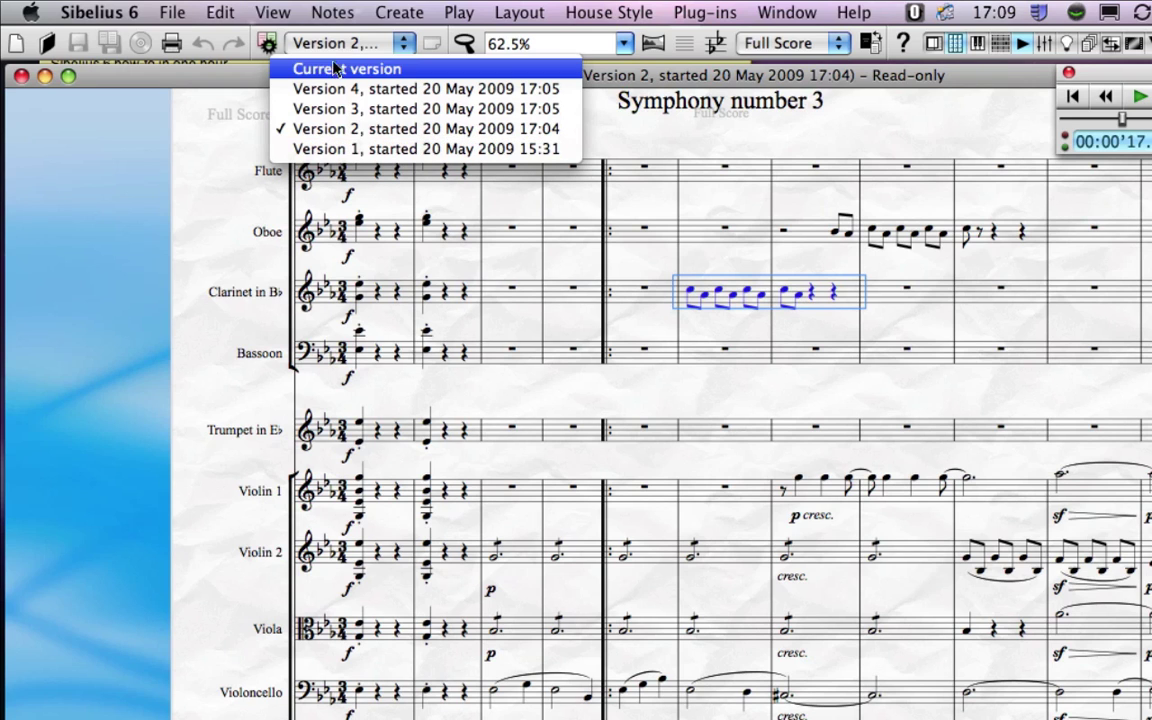
{"action": "left_click", "coordinate": [334, 70]}
{"action": "left_click", "coordinate": [805, 515]}
{"action": "key", "text": "super+v"}
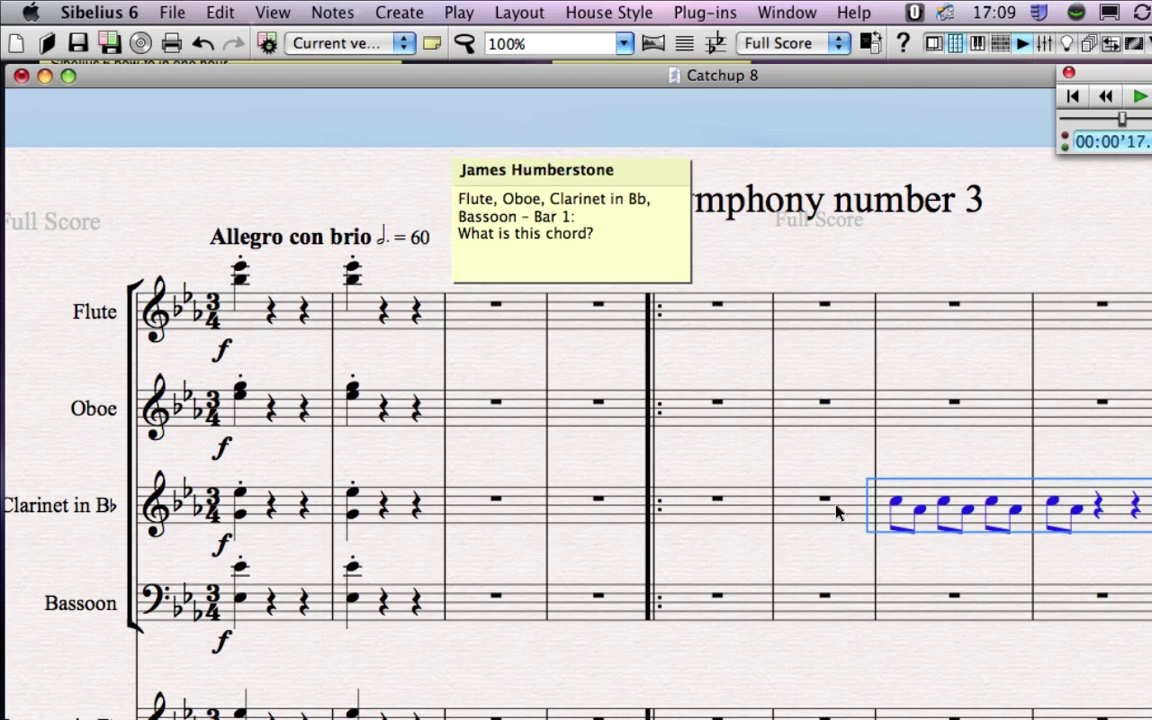
{"action": "key", "text": "super+z"}
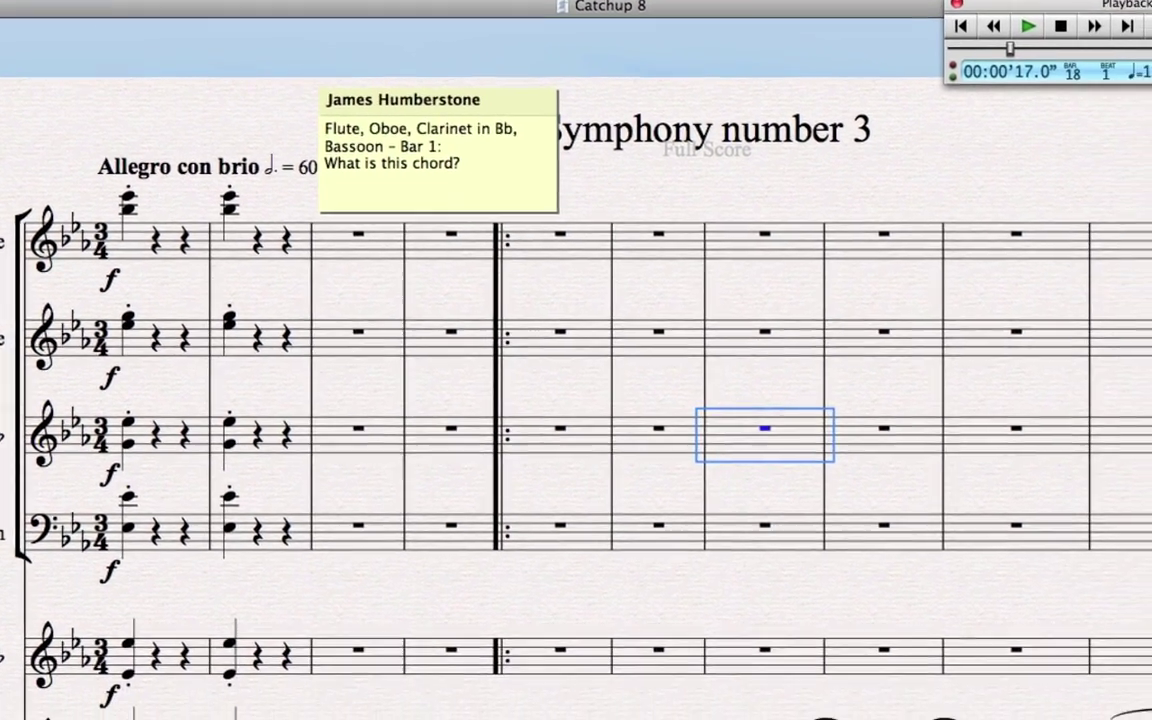
{"action": "left_click", "coordinate": [191, 3]}
{"action": "left_click", "coordinate": [221, 165]}
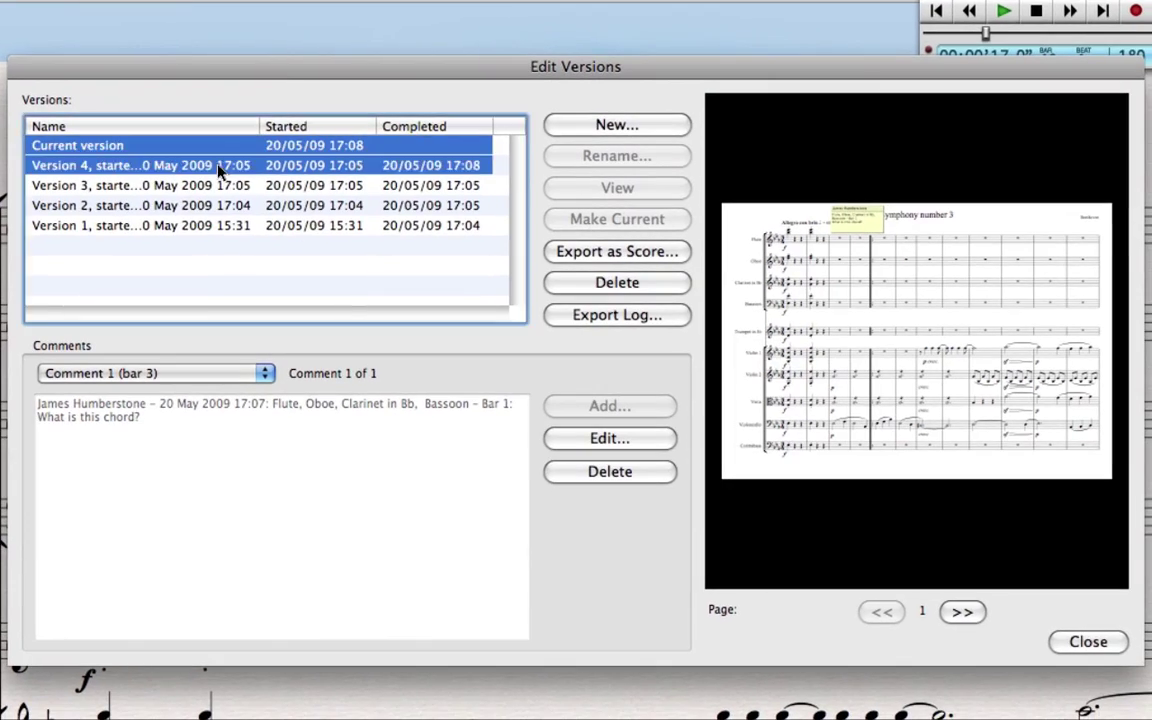
{"action": "key", "text": "Down"}
{"action": "key", "text": "Down"}
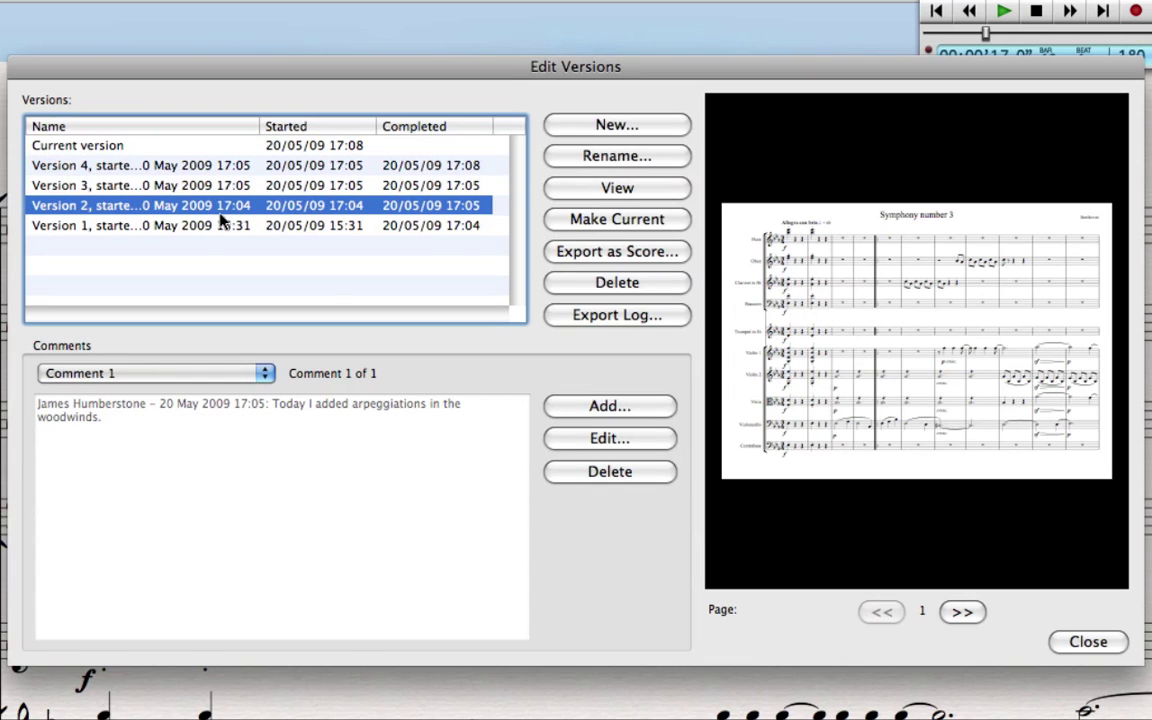
{"action": "left_click", "coordinate": [113, 228]}
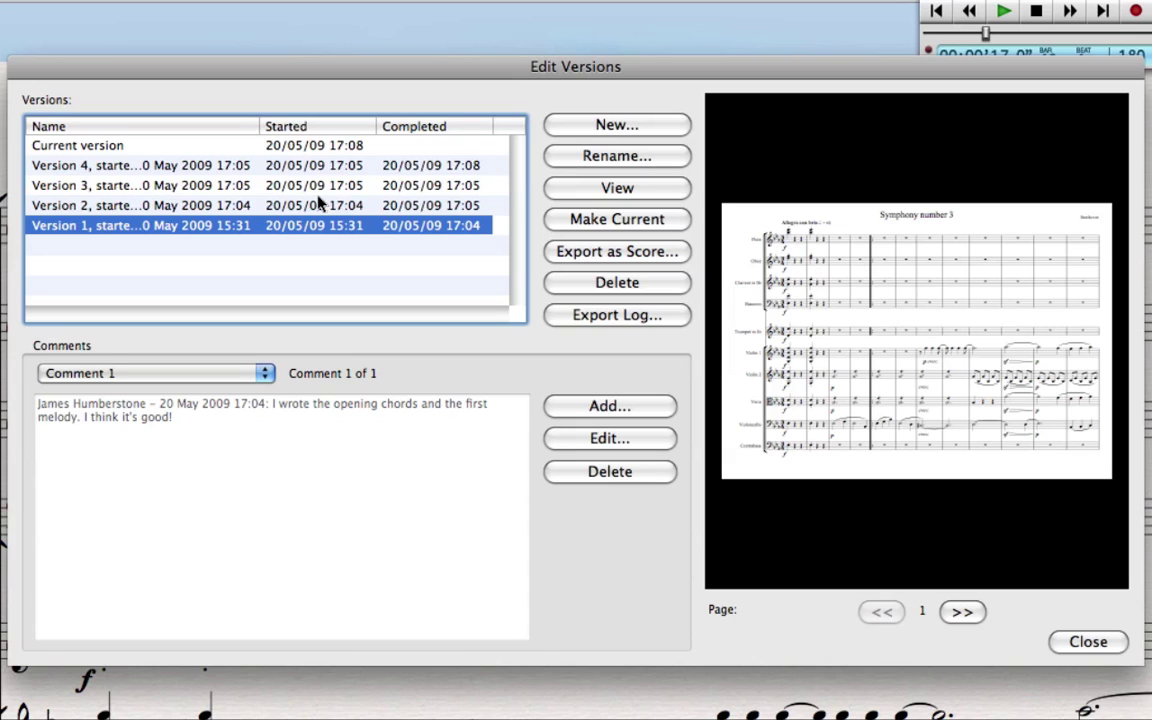
{"action": "left_click", "coordinate": [240, 165]}
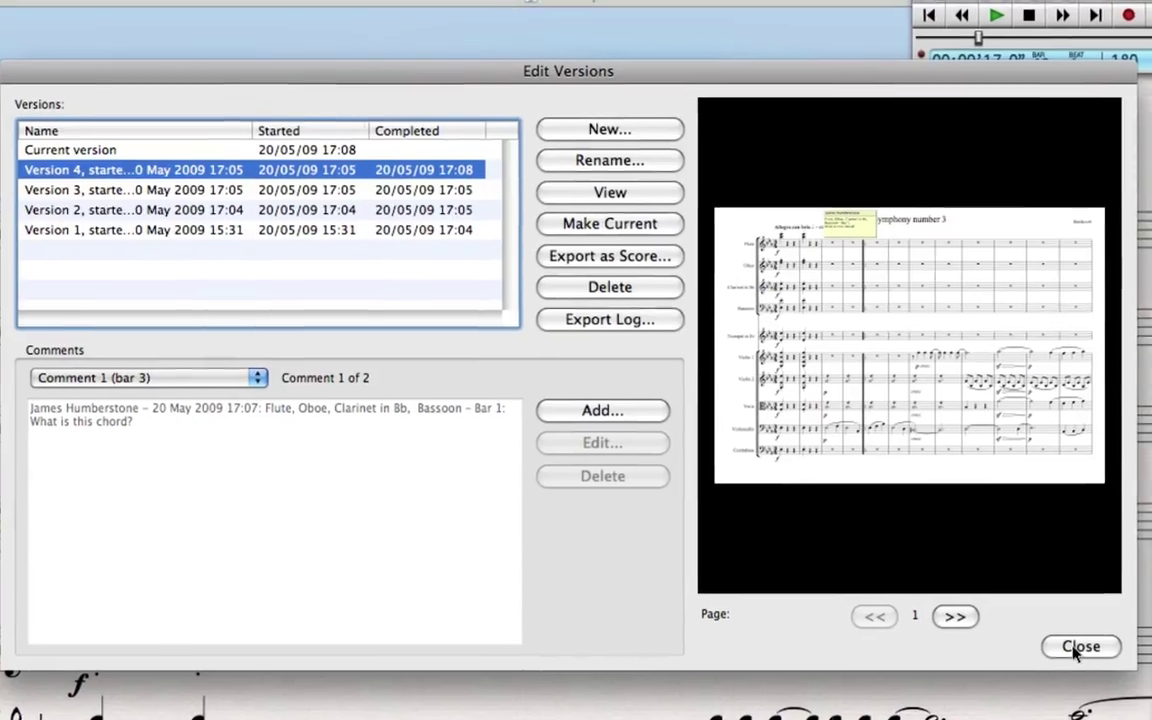
{"action": "left_click", "coordinate": [1086, 643]}
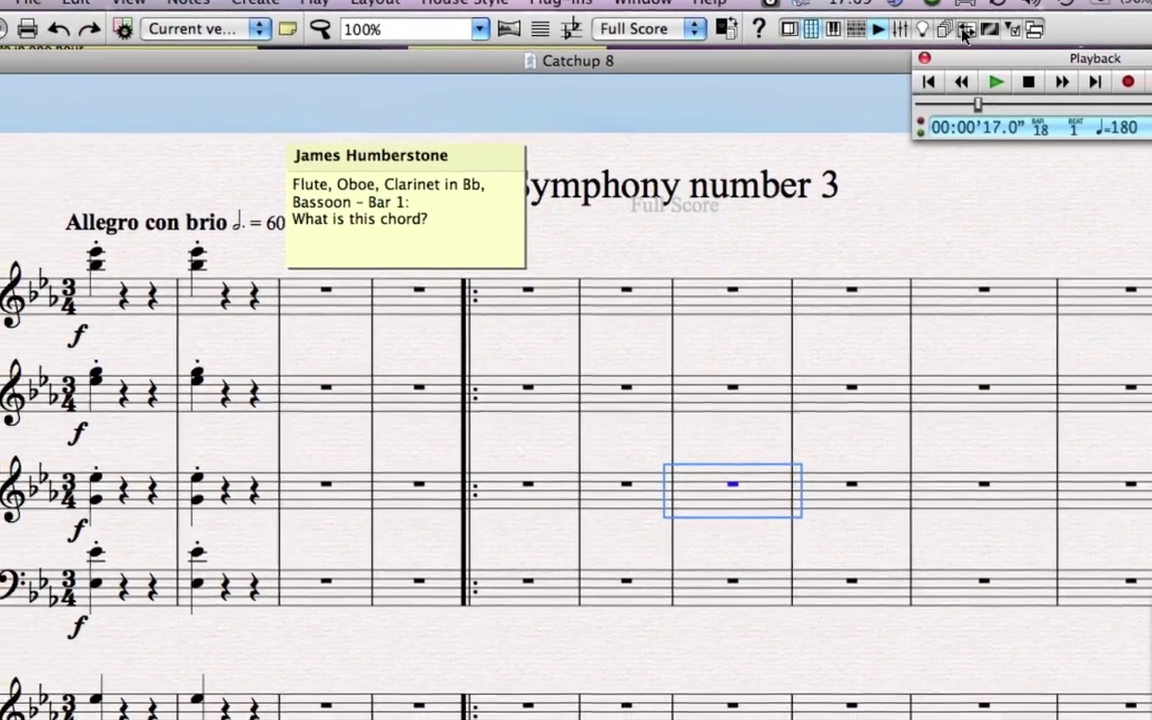
- Compare Version 3 with Version 4 and review the differences listed by bar and staff
{"action": "left_click", "coordinate": [834, 45]}
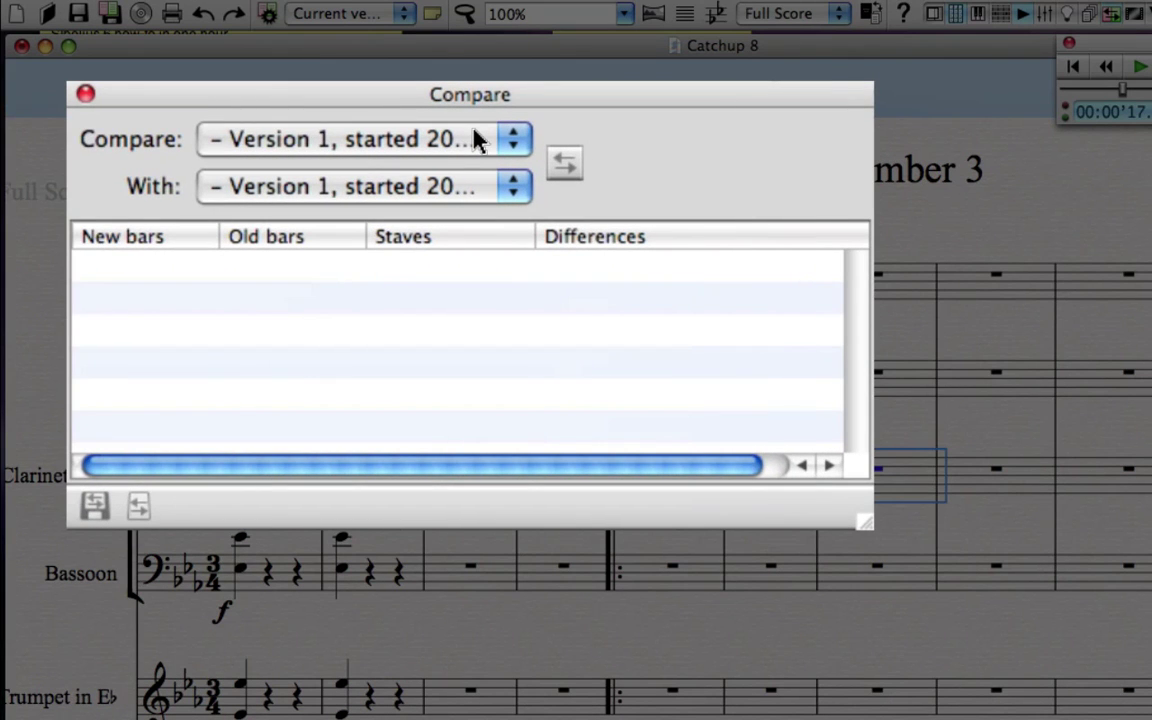
{"action": "left_click", "coordinate": [477, 140]}
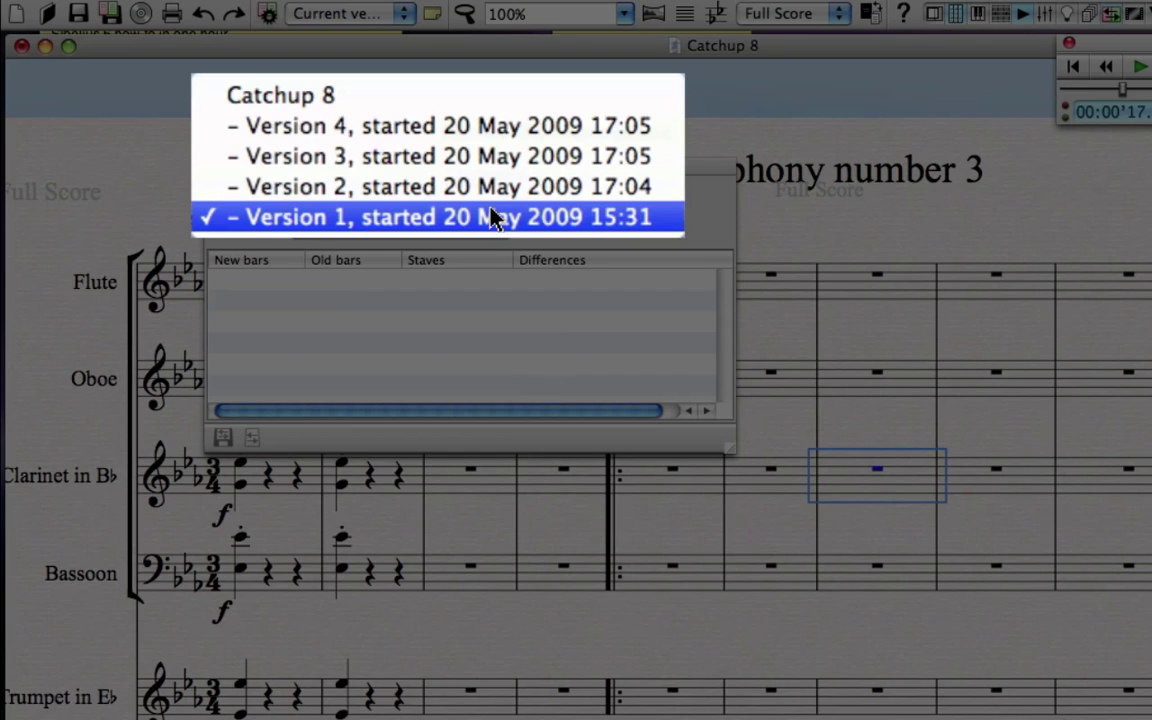
{"action": "left_click", "coordinate": [470, 160]}
{"action": "left_click", "coordinate": [445, 248]}
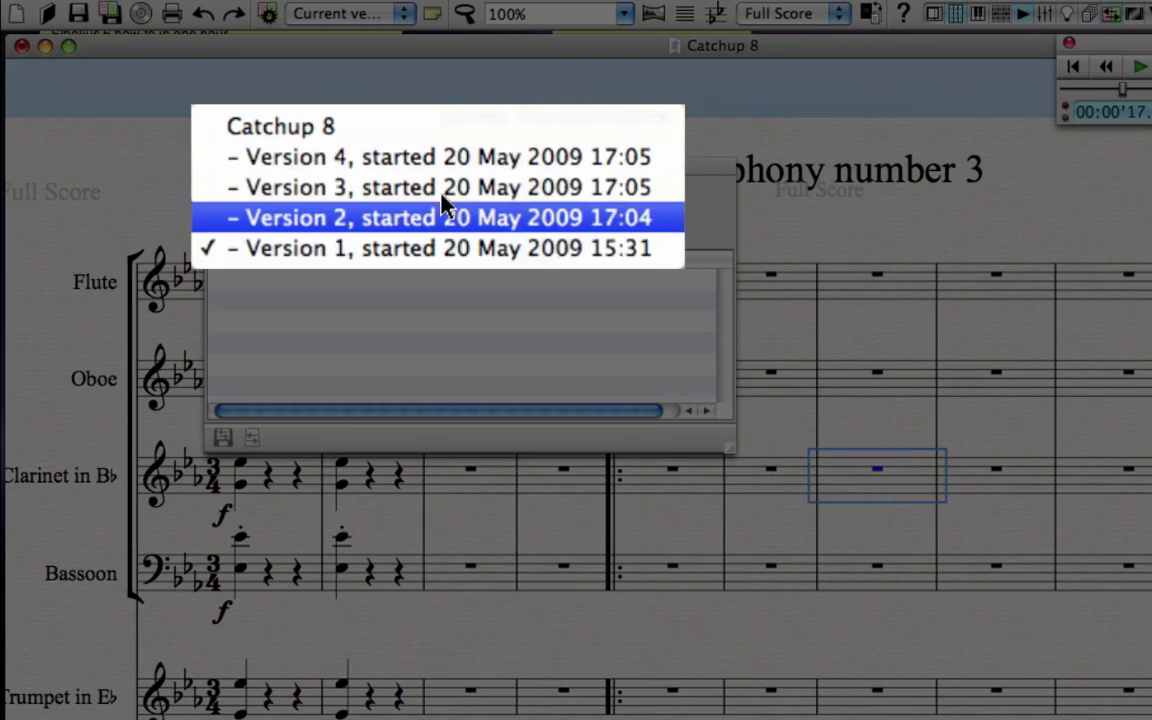
{"action": "left_click", "coordinate": [445, 157]}
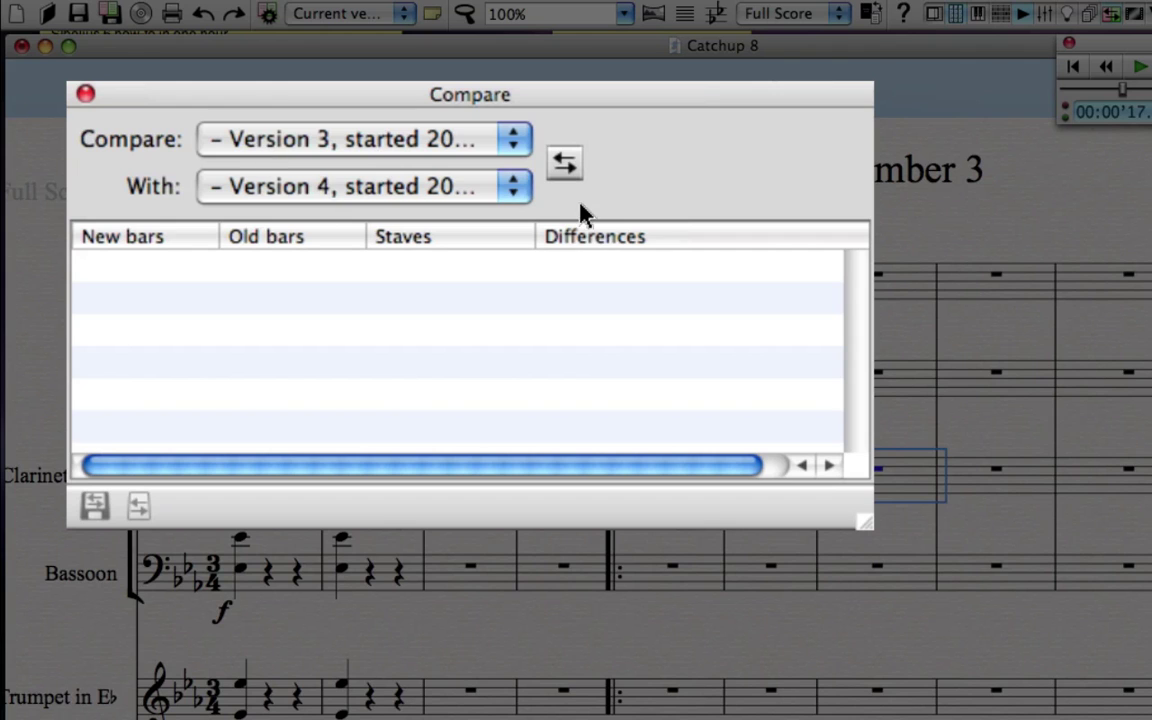
{"action": "left_click", "coordinate": [565, 165]}
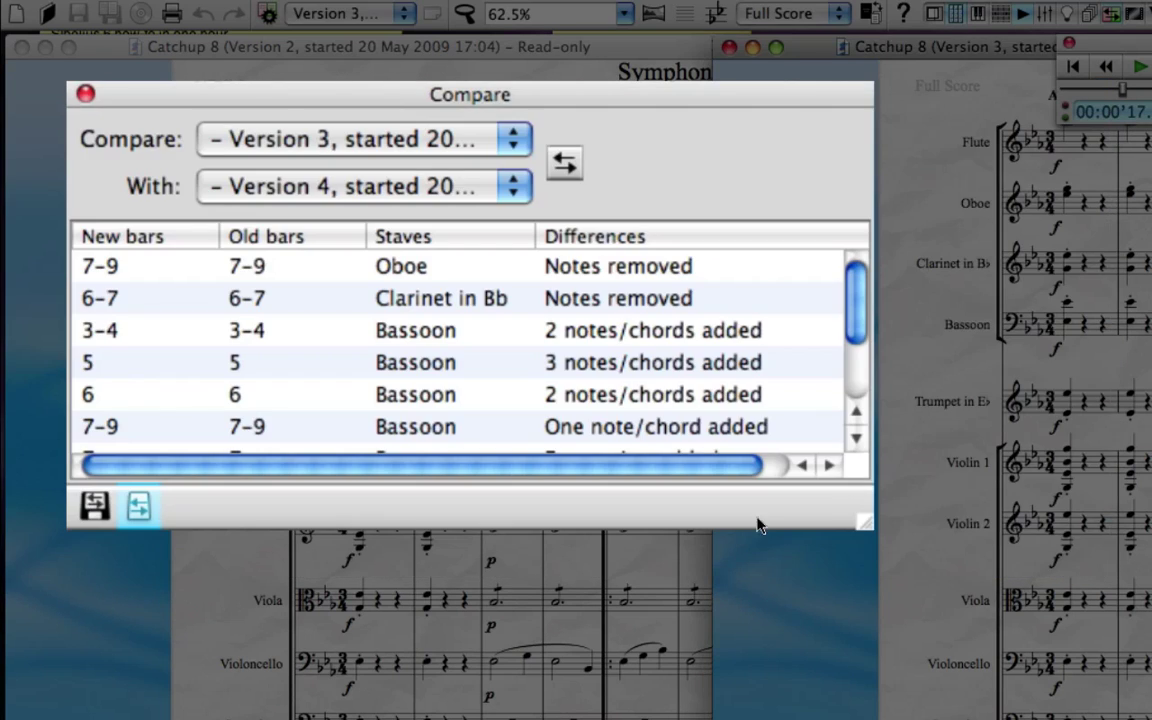
{"action": "left_click_drag", "start_coordinate": [852, 312], "coordinate": [854, 257]}
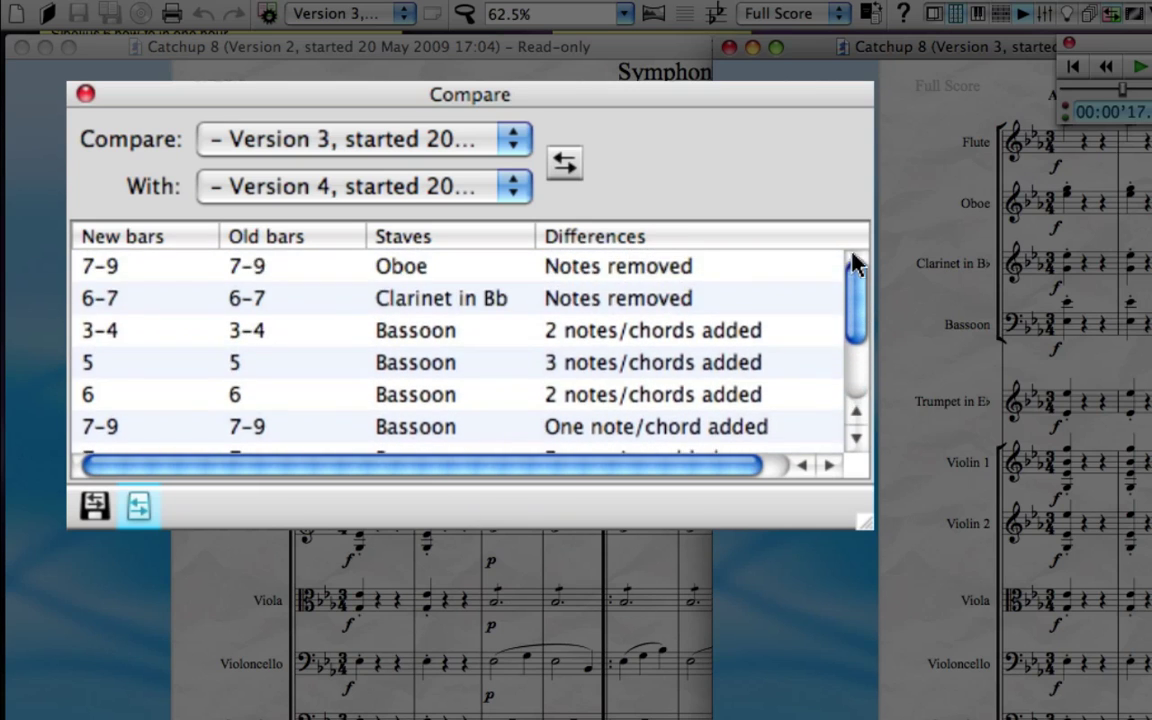